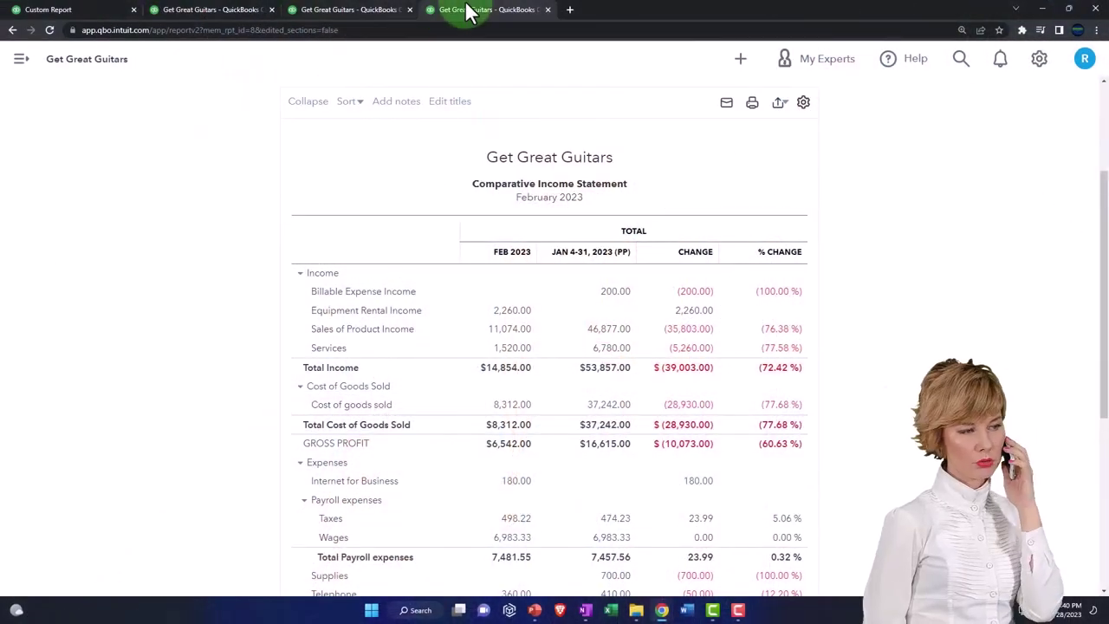
# Step: Duplicate the report tab and open the Trial Balance report by searching 'trial' in Reports
pyautogui.rightClick(496, 23)
pyautogui.click(528, 97)
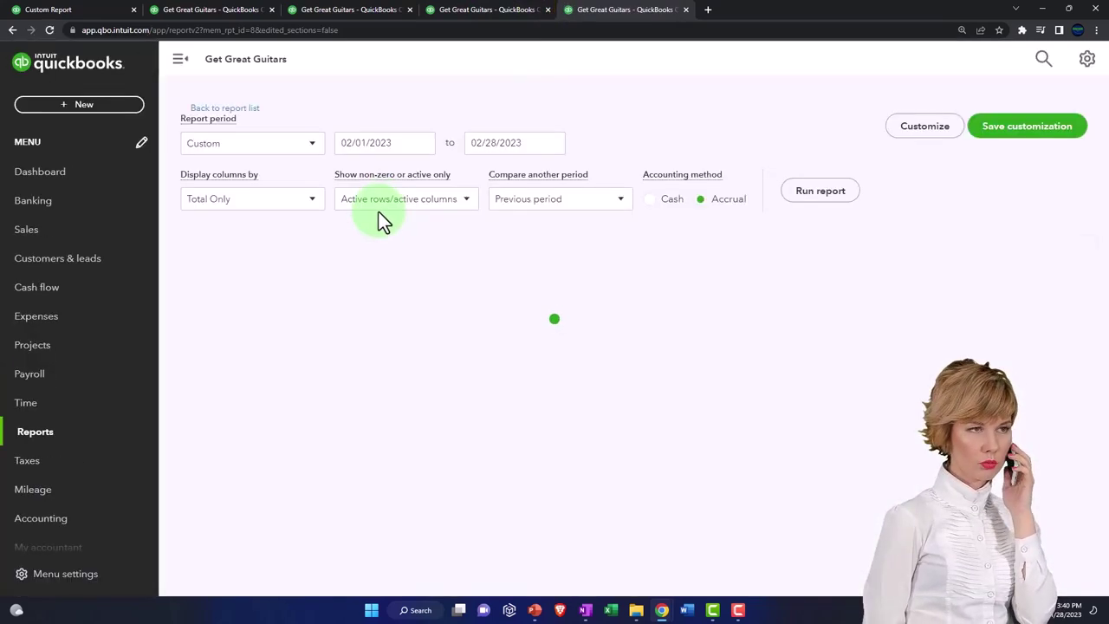
pyautogui.click(69, 430)
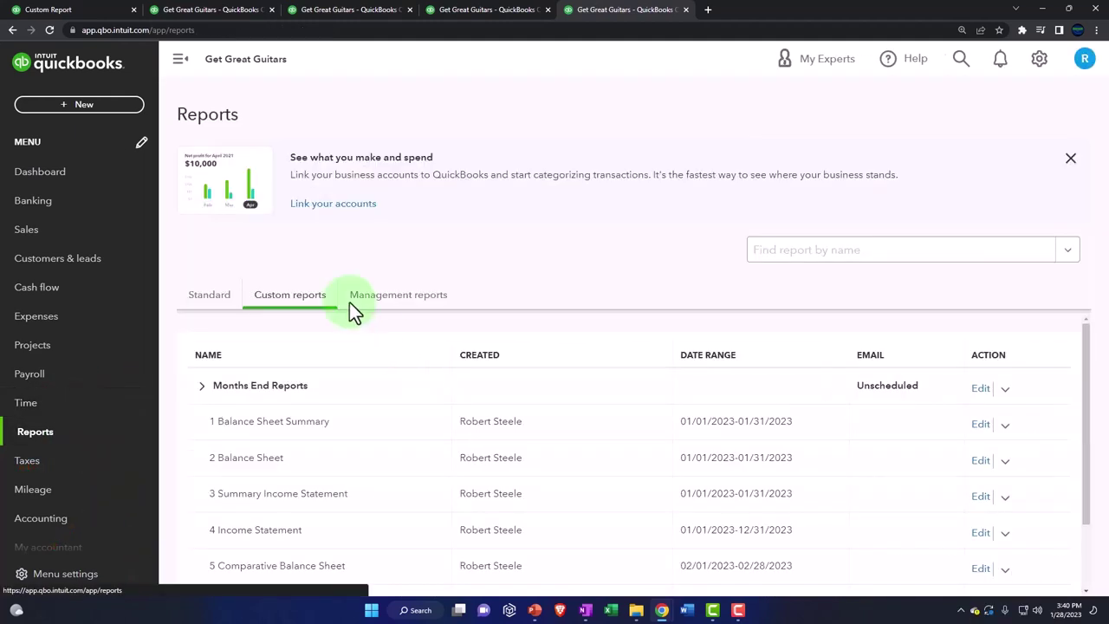
pyautogui.click(182, 62)
pyautogui.click(745, 252)
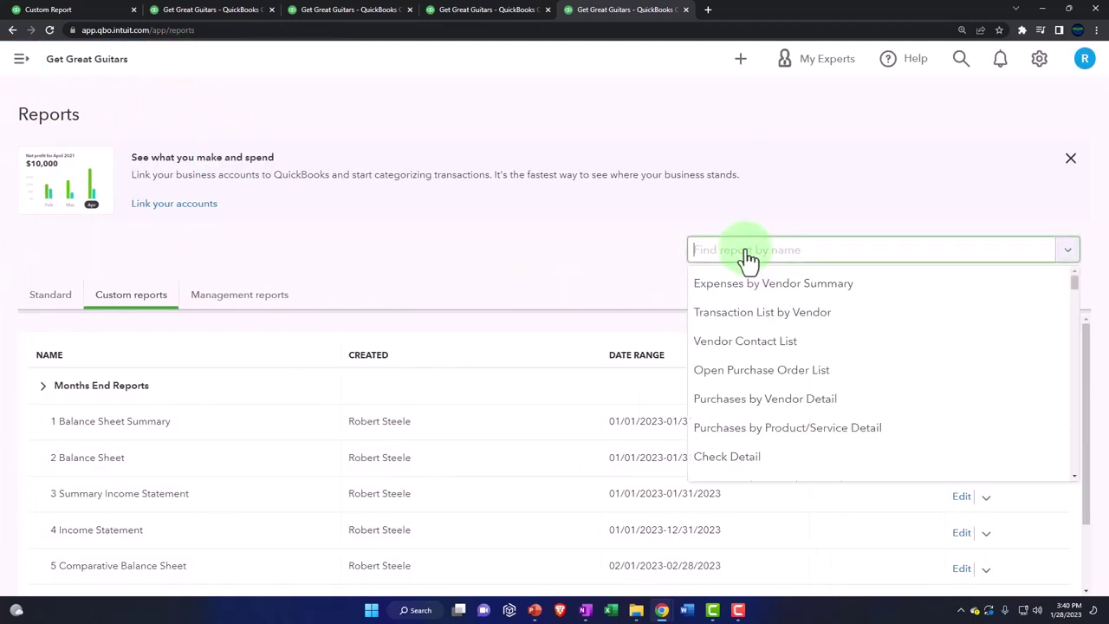
pyautogui.click(50, 296)
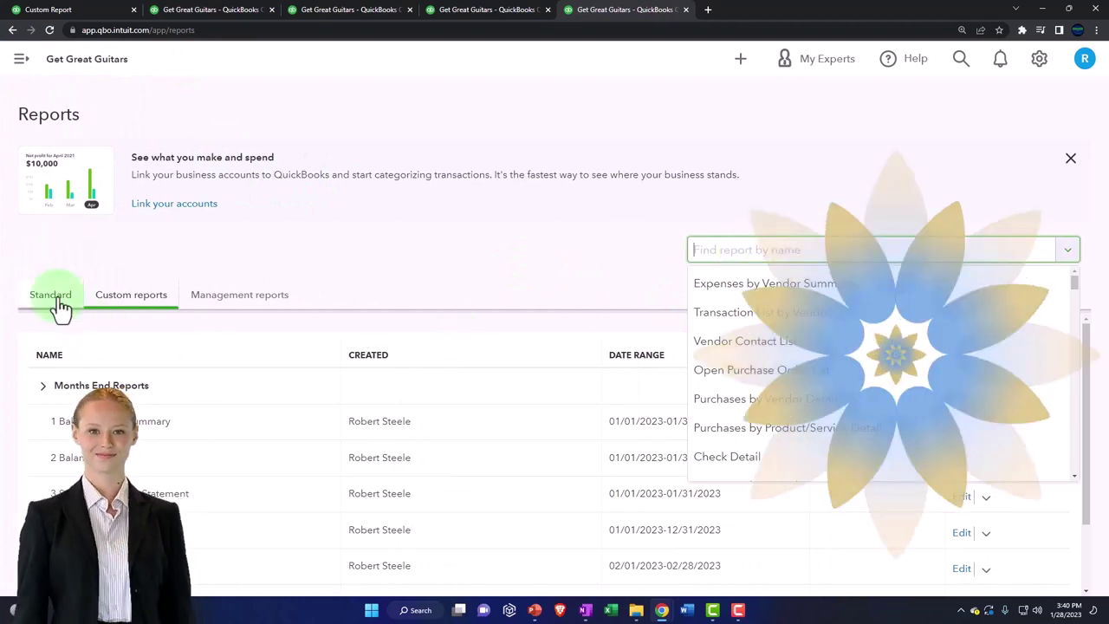
pyautogui.click(743, 259)
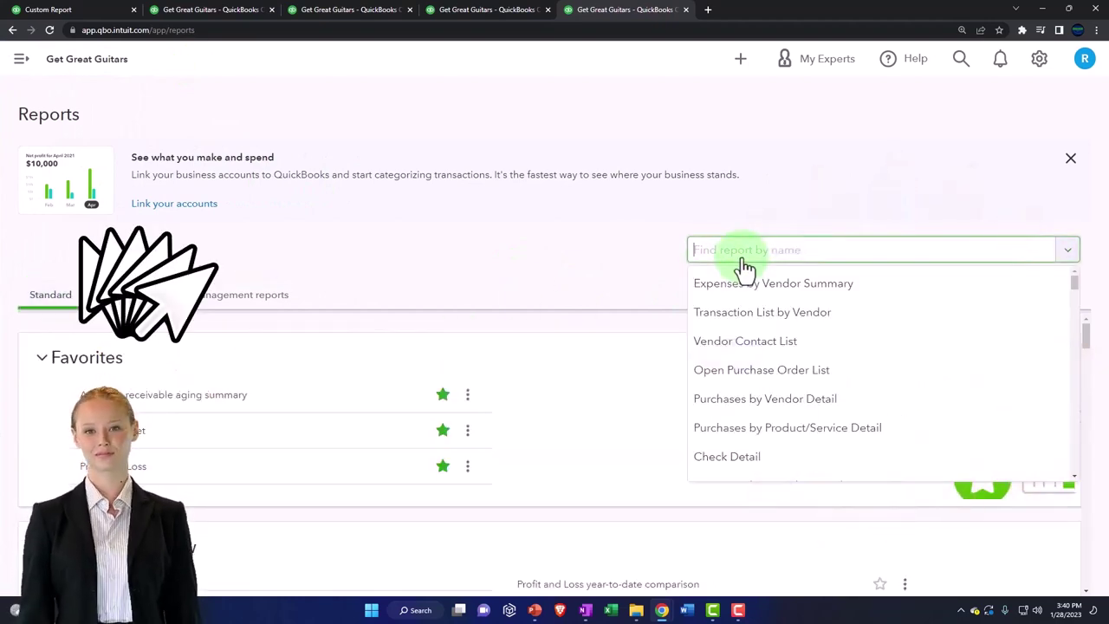
pyautogui.write('trial')
pyautogui.click(744, 275)
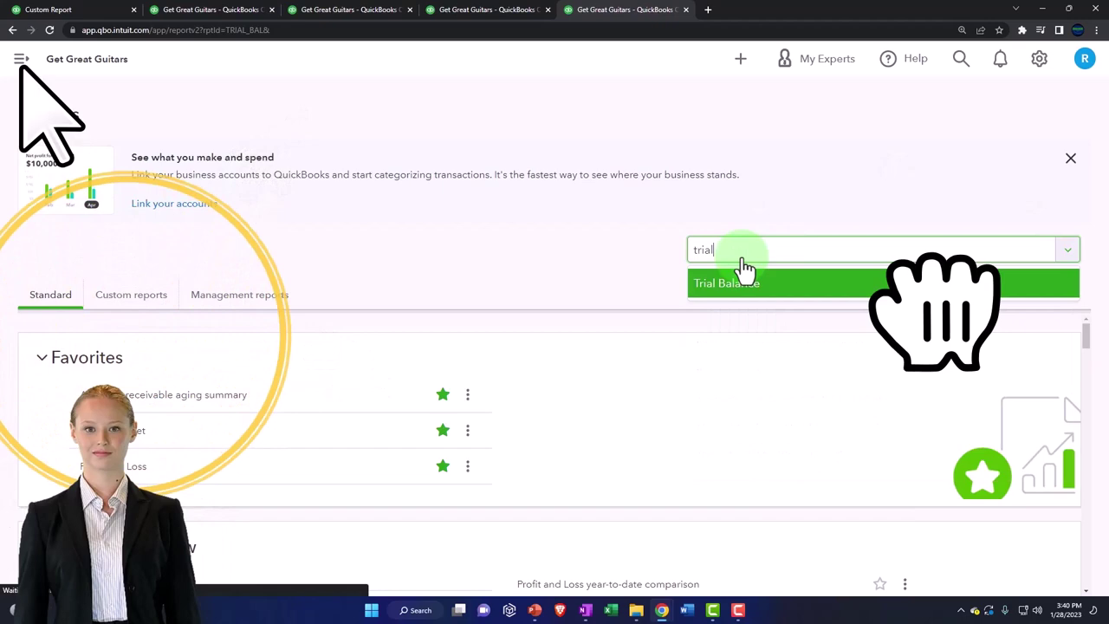
# Step: Run the Trial Balance for 01/01/2023 to 02/28/2023
pyautogui.scroll(3, 570, 329)
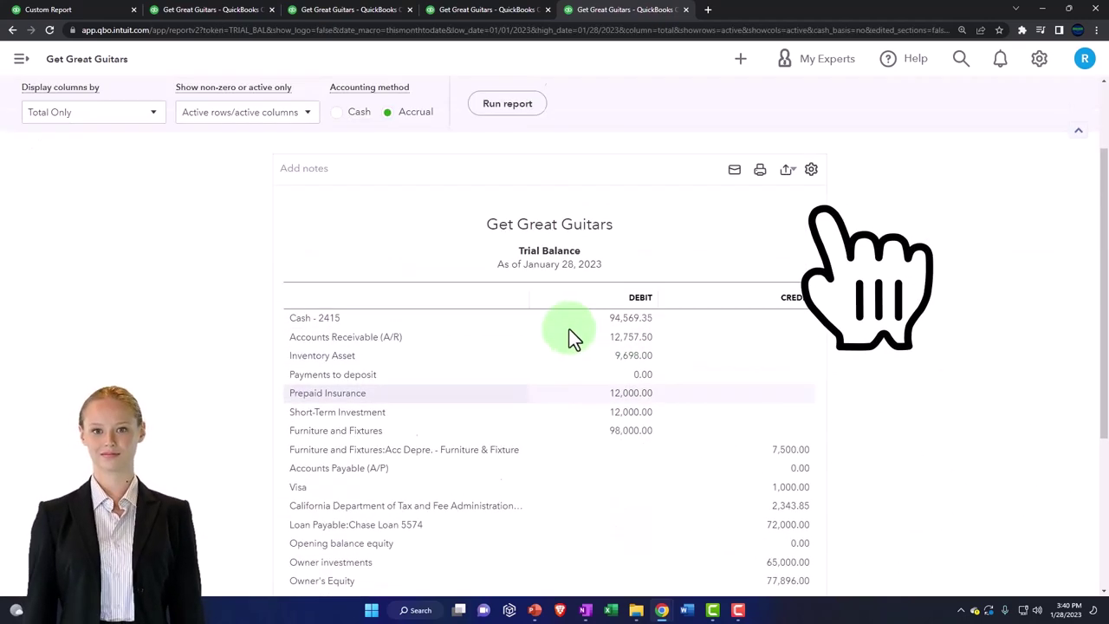
pyautogui.click(268, 172)
pyautogui.write('01')
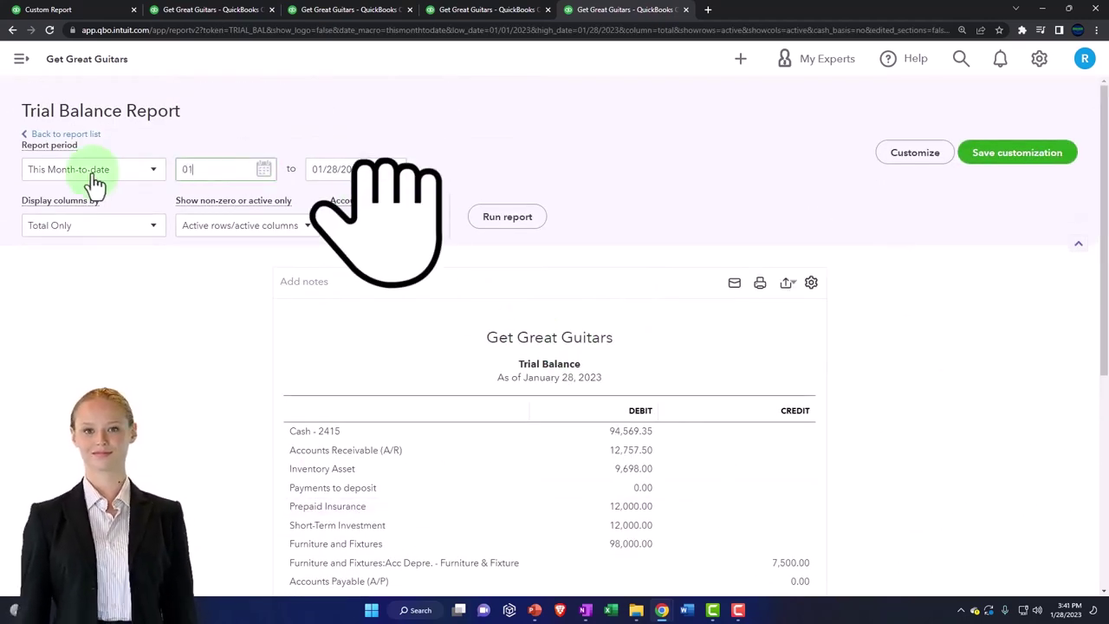
pyautogui.write('/01/2023')
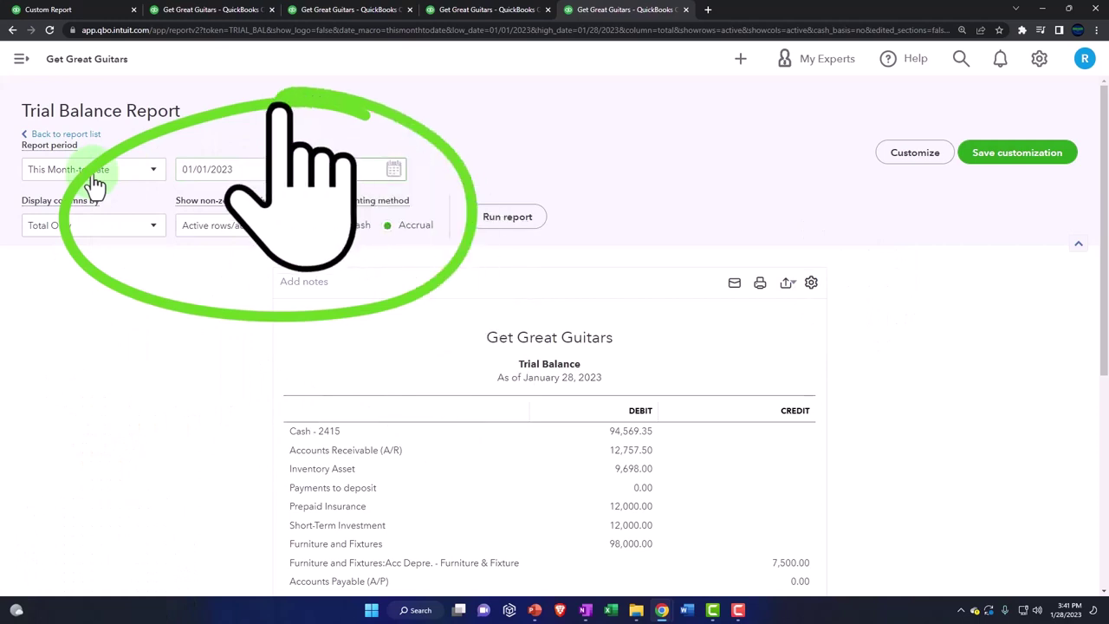
pyautogui.click(510, 218)
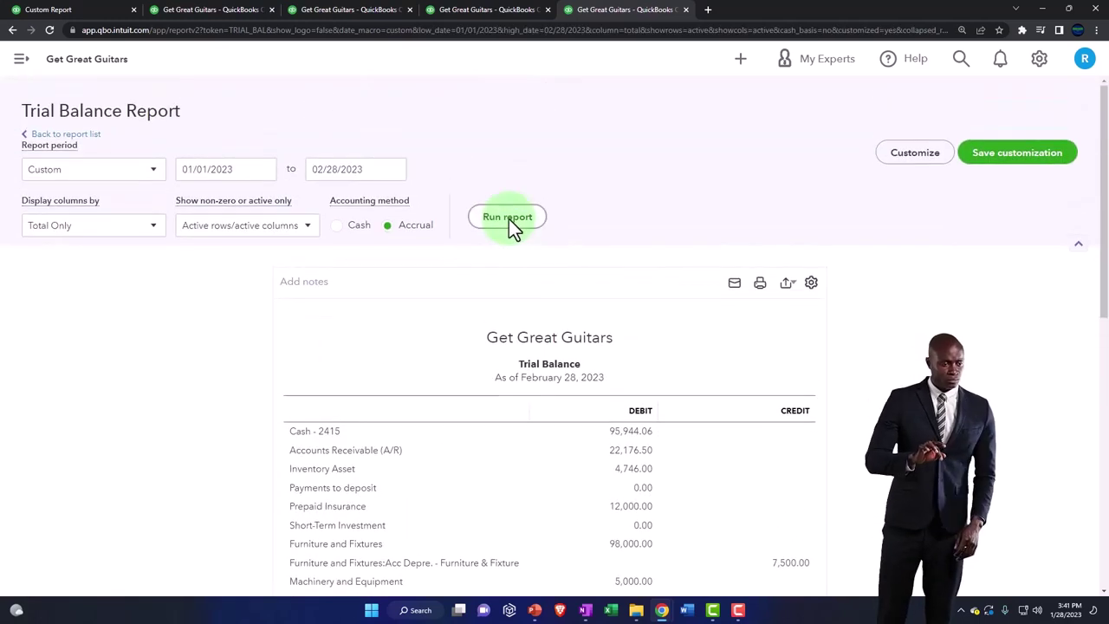
# Step: Zoom to 175% and scroll the Trial Balance to its TOTAL row of $301,873.26 debits and credits
pyautogui.hotkey('ctrl', '+')
pyautogui.hotkey('ctrl', '+')
pyautogui.hotkey('ctrl', '+')
pyautogui.hotkey('ctrl', '+')
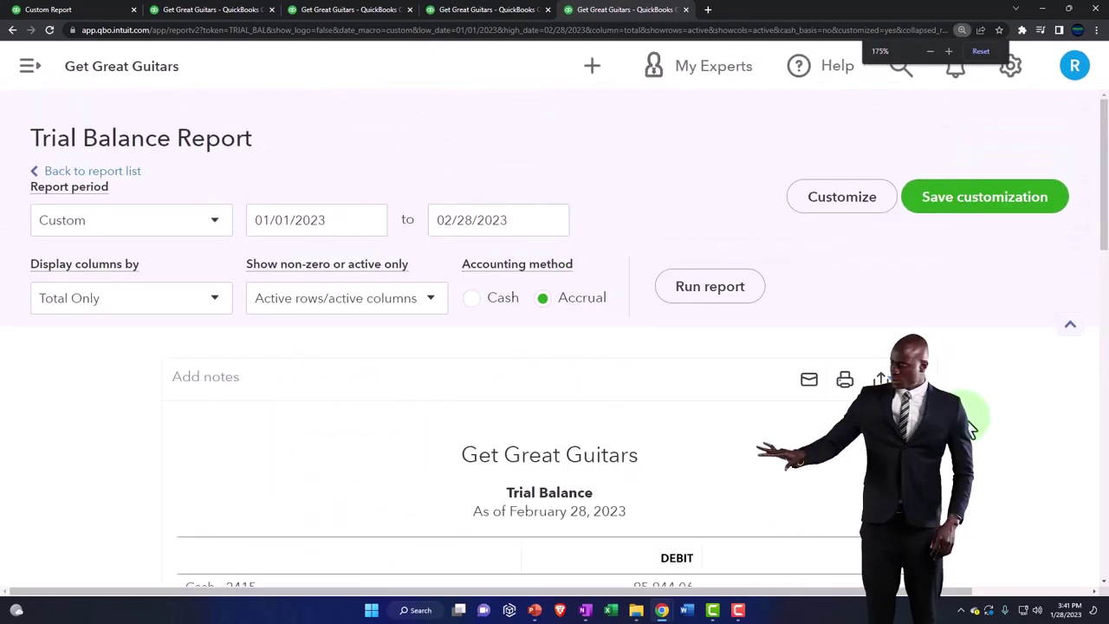
pyautogui.scroll(-5, 971, 429)
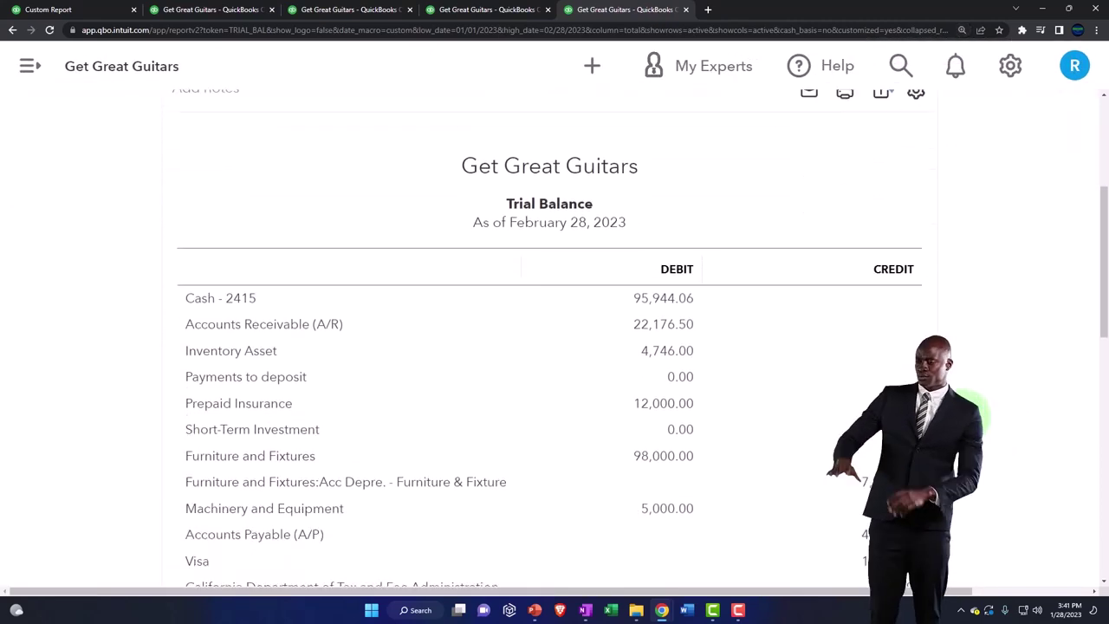
pyautogui.scroll(-1, 973, 425)
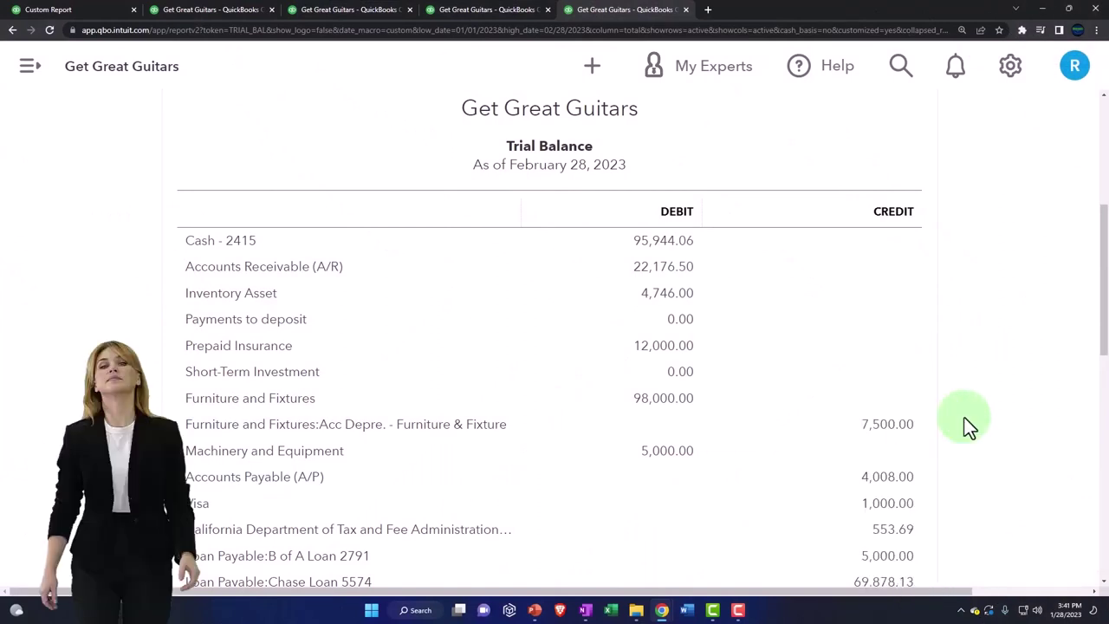
pyautogui.scroll(-3, 965, 418)
pyautogui.scroll(-1, 969, 426)
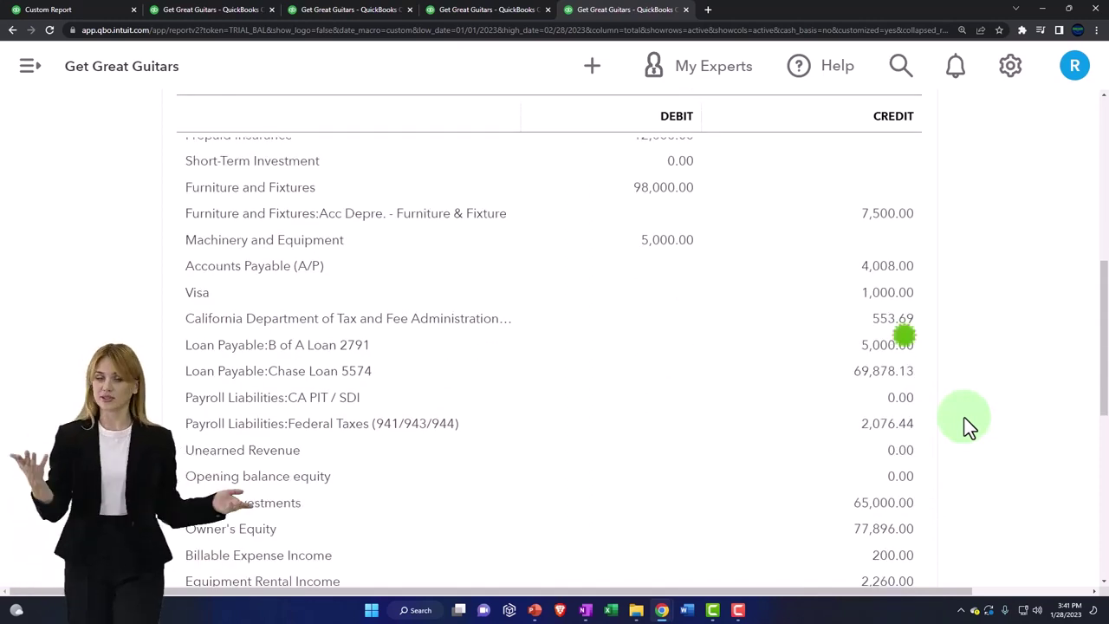
pyautogui.scroll(-1, 964, 418)
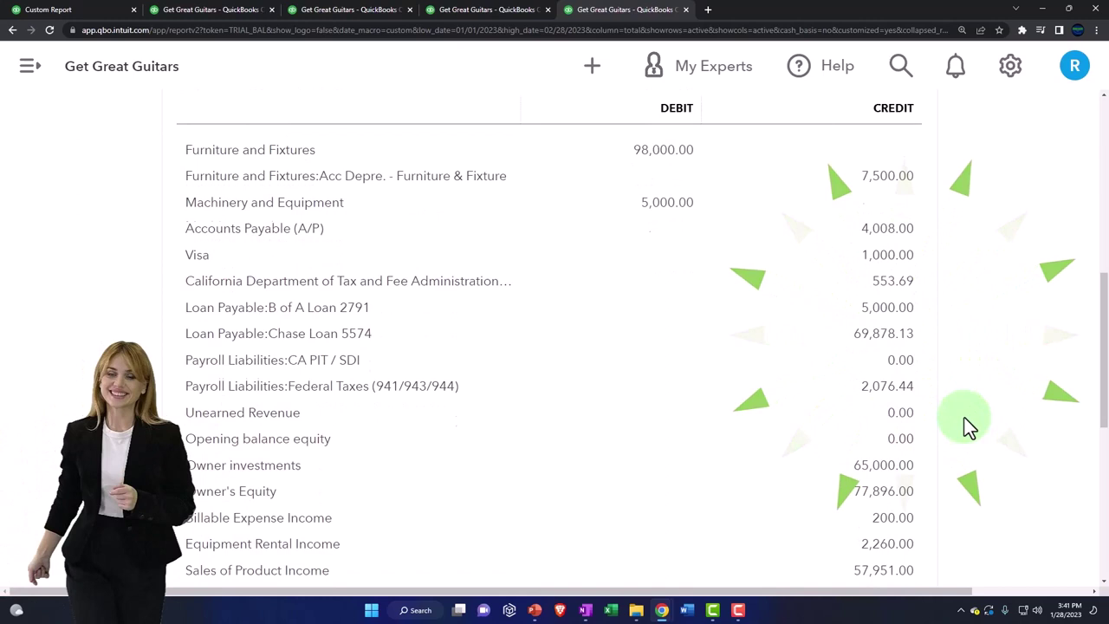
pyautogui.scroll(-1, 965, 417)
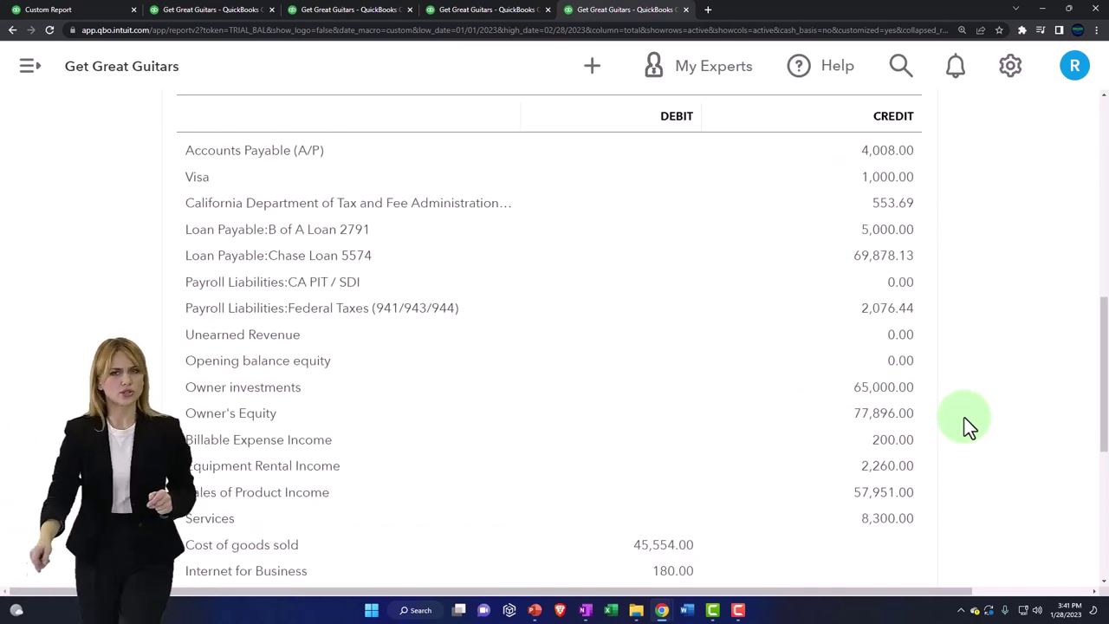
pyautogui.scroll(-3, 965, 417)
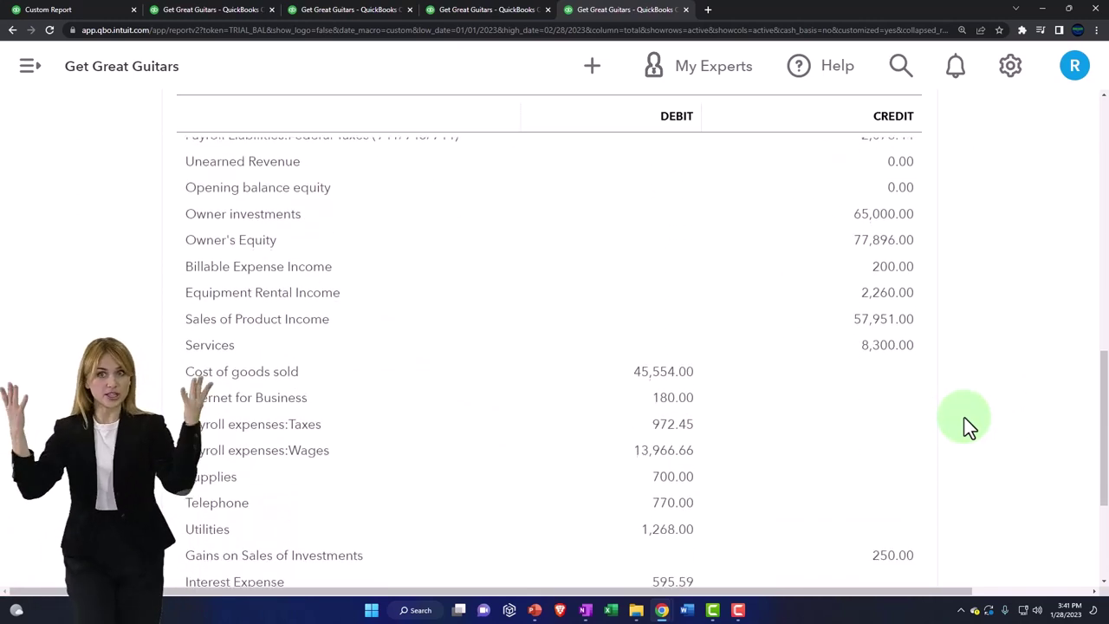
pyautogui.scroll(-1, 965, 418)
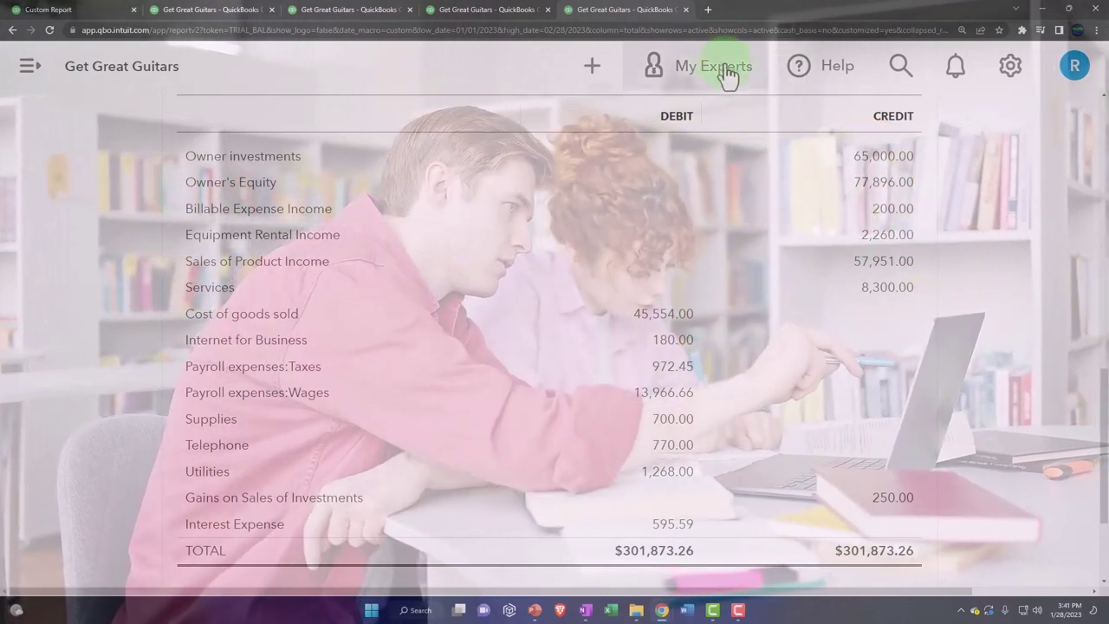
# Step: Duplicate the Trial Balance tab, go to Reports with the side navigation collapsed, and zoom out
pyautogui.rightClick(644, 11)
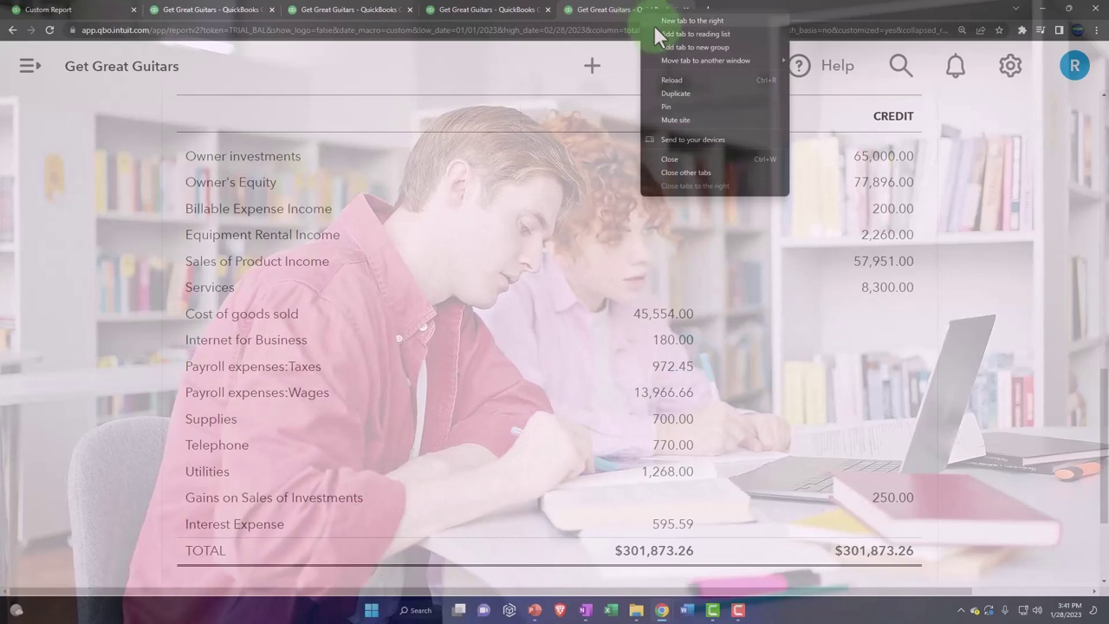
pyautogui.click(679, 92)
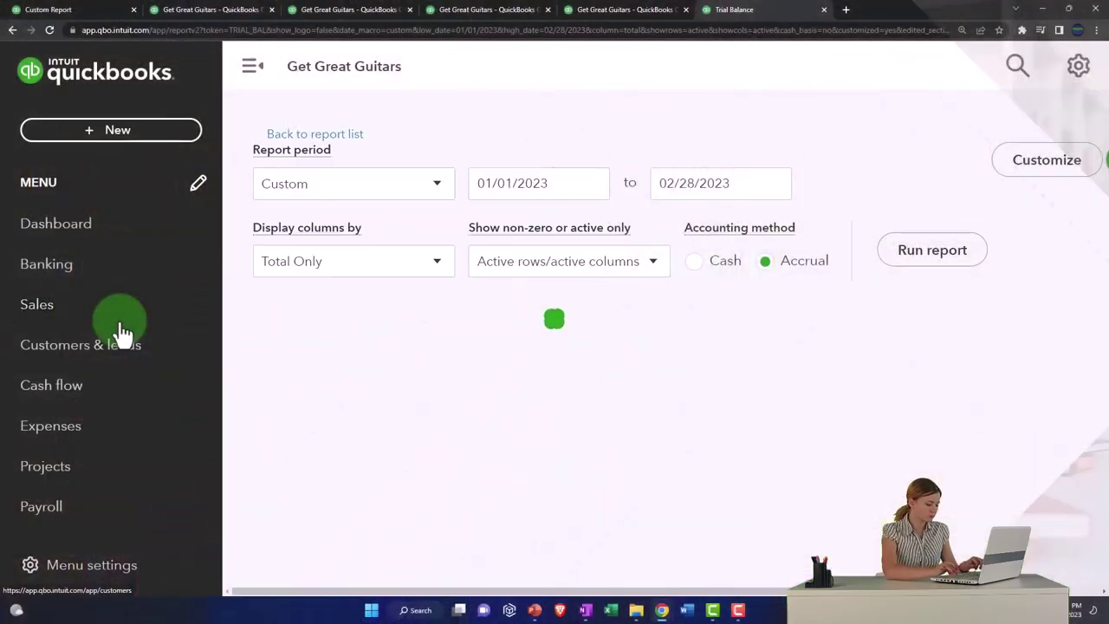
pyautogui.scroll(-3, 121, 323)
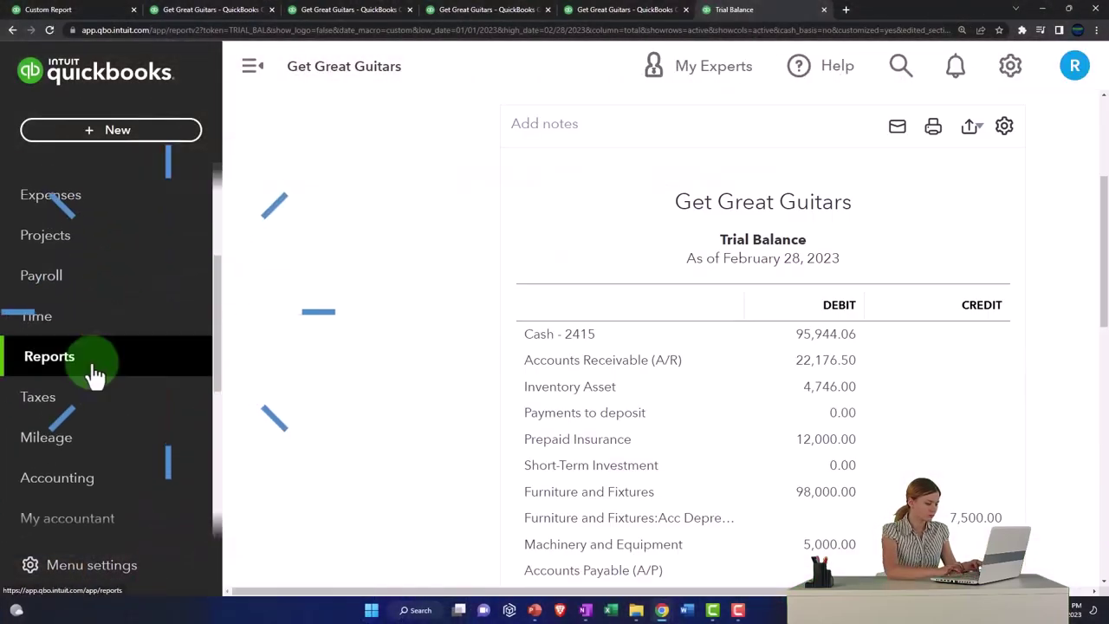
pyautogui.click(49, 356)
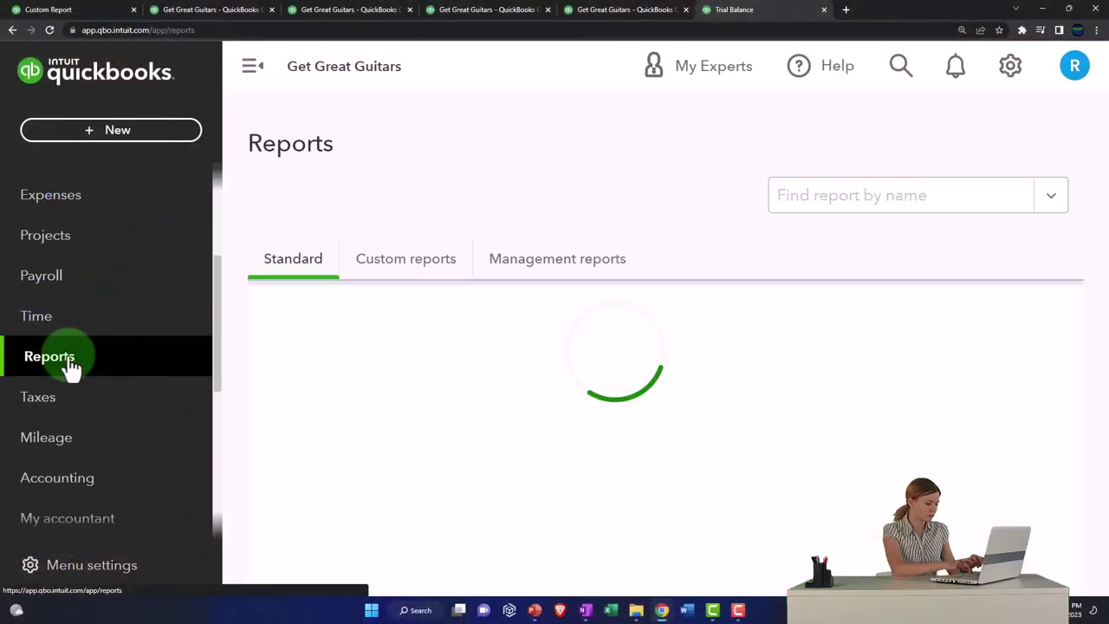
pyautogui.click(251, 68)
pyautogui.hotkey('ctrl', '-')
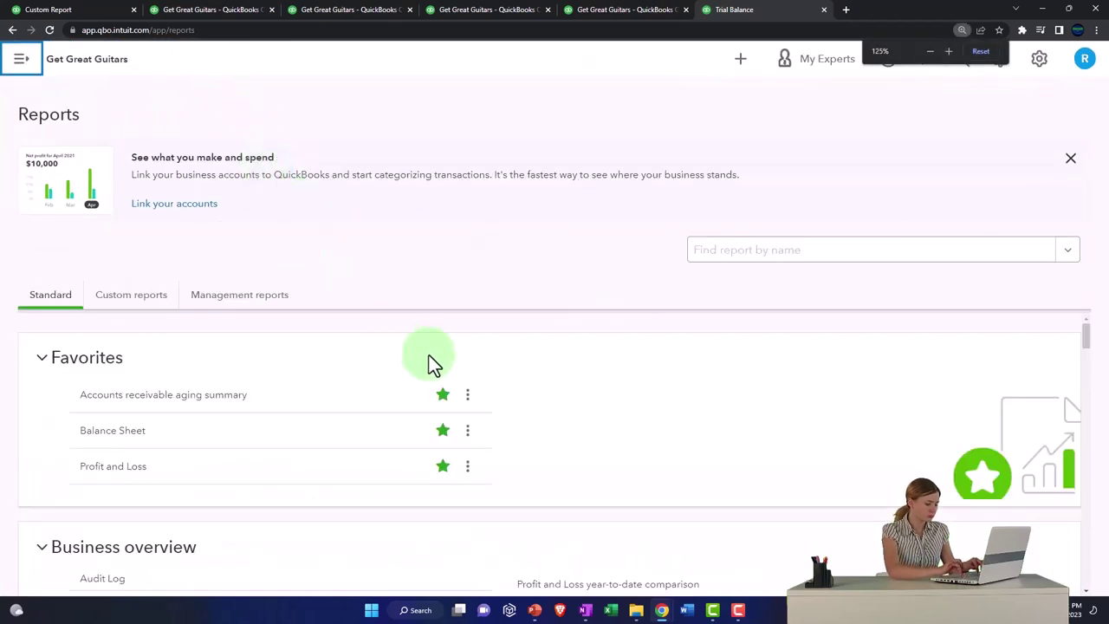
# Step: Find and open Transaction List by Date in the standard reports list
pyautogui.scroll(-15, 480, 373)
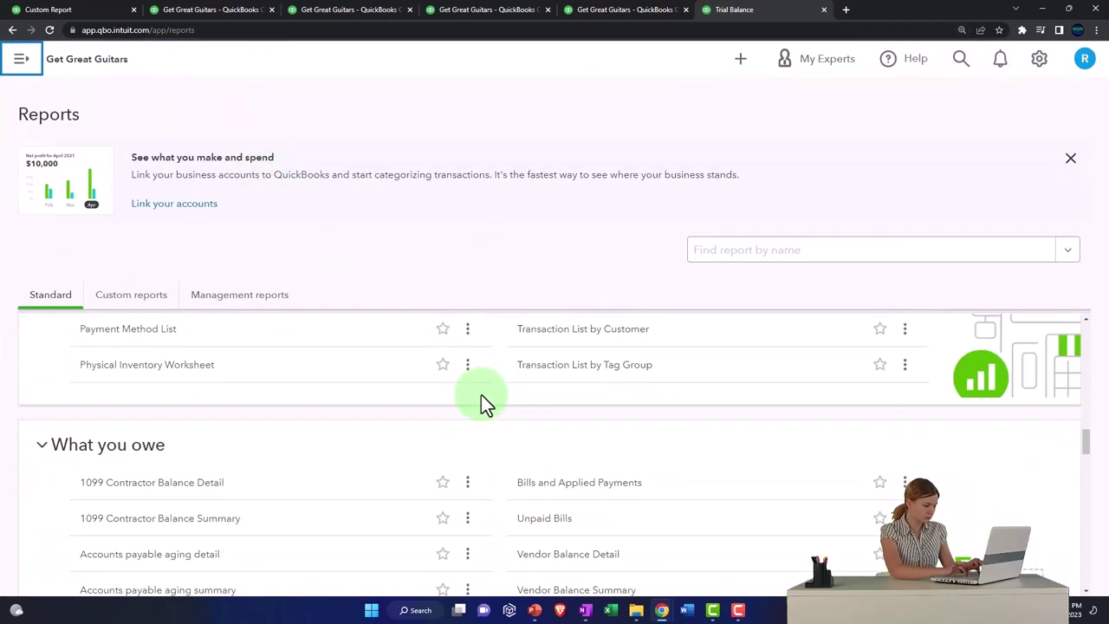
pyautogui.scroll(-10, 481, 394)
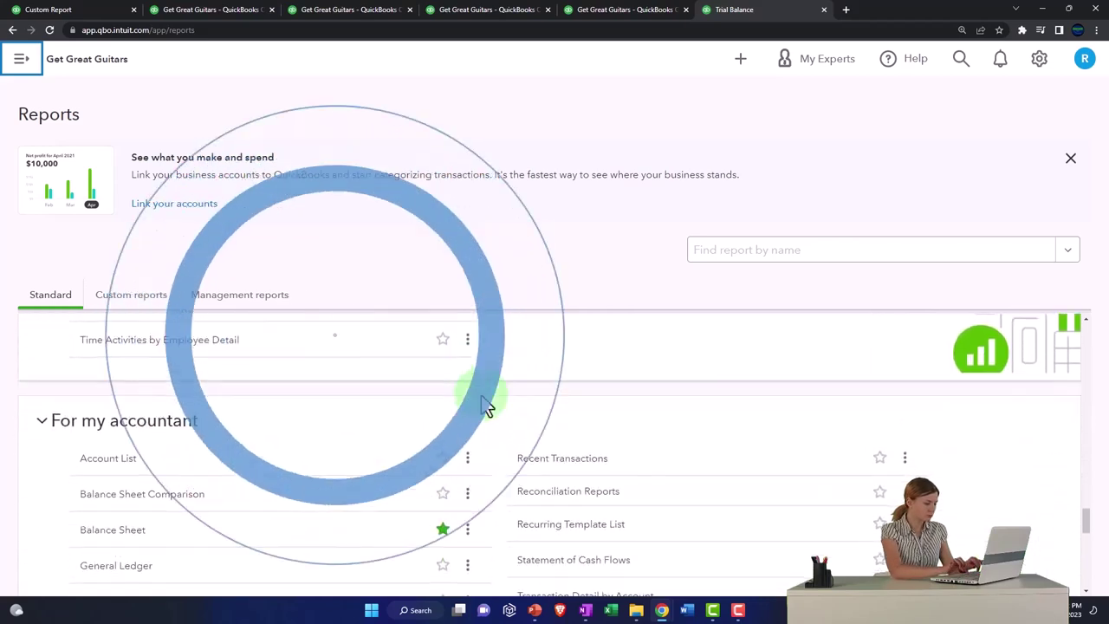
pyautogui.scroll(2, 483, 398)
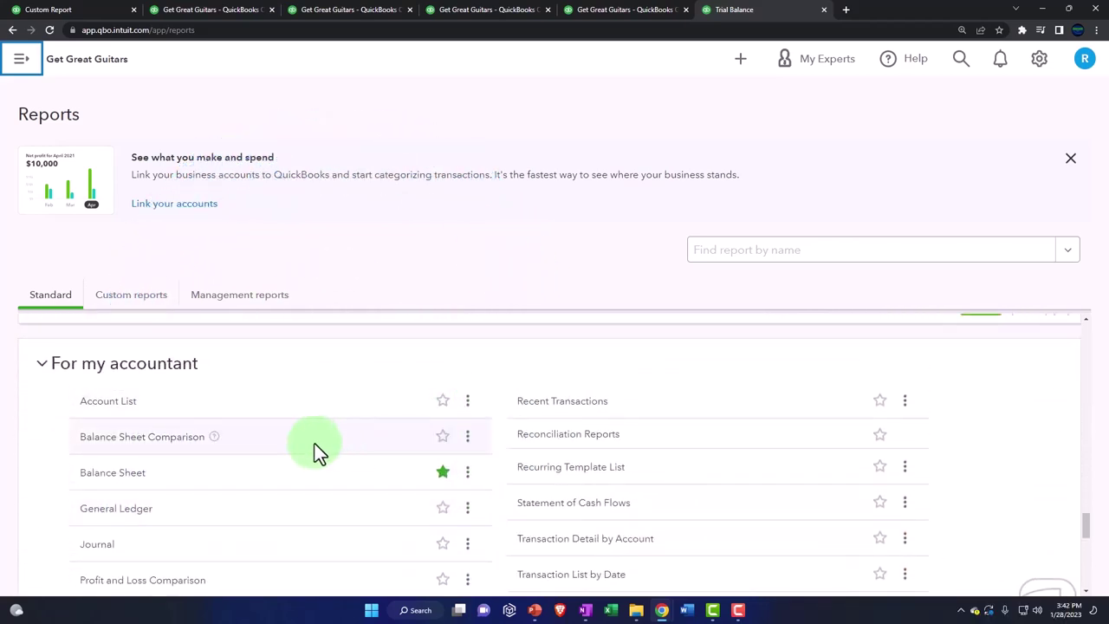
pyautogui.scroll(-1, 314, 444)
pyautogui.click(103, 494)
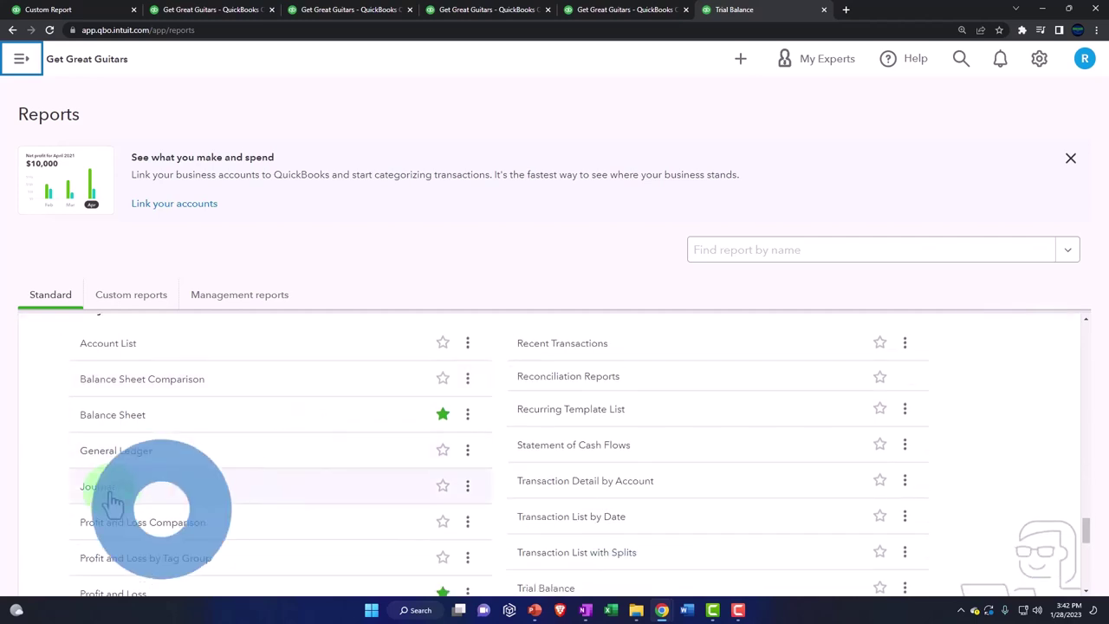
pyautogui.scroll(-1, 104, 501)
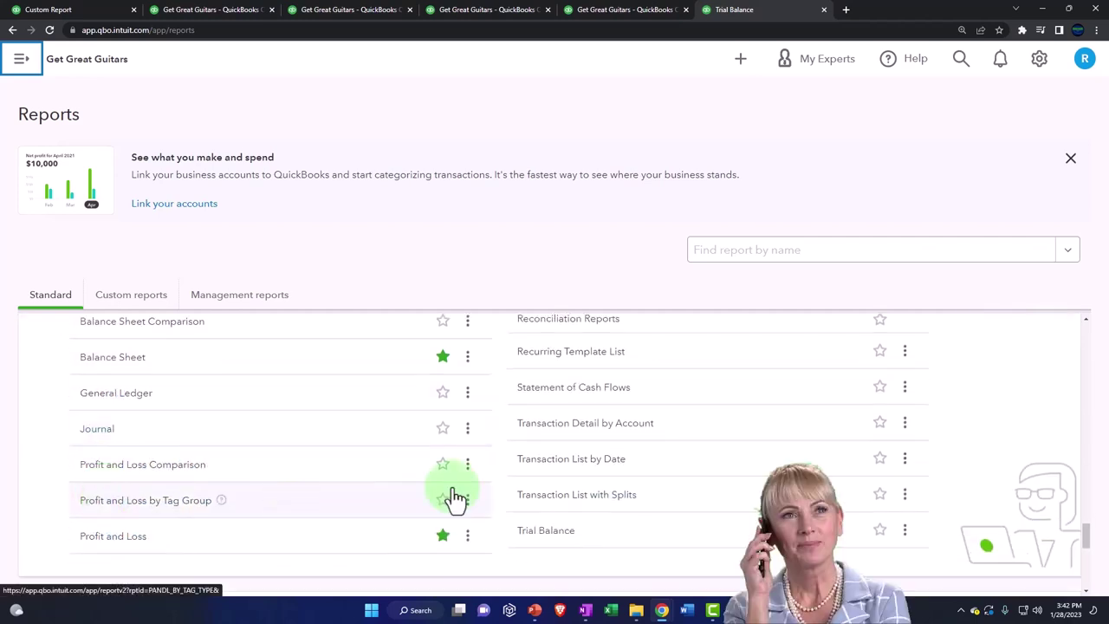
pyautogui.click(536, 466)
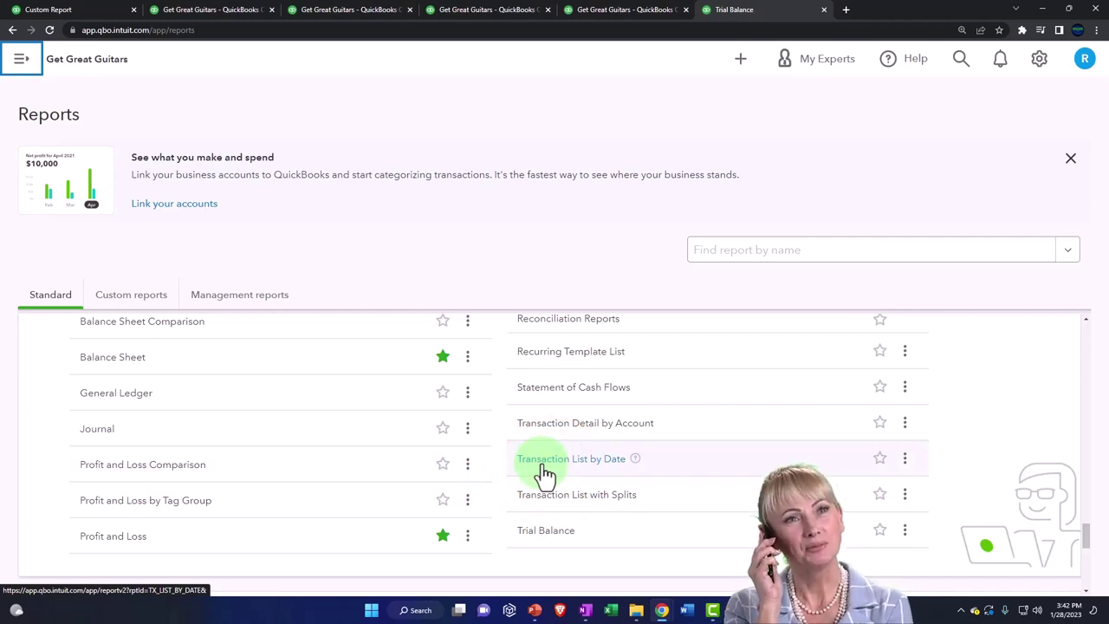
pyautogui.click(545, 468)
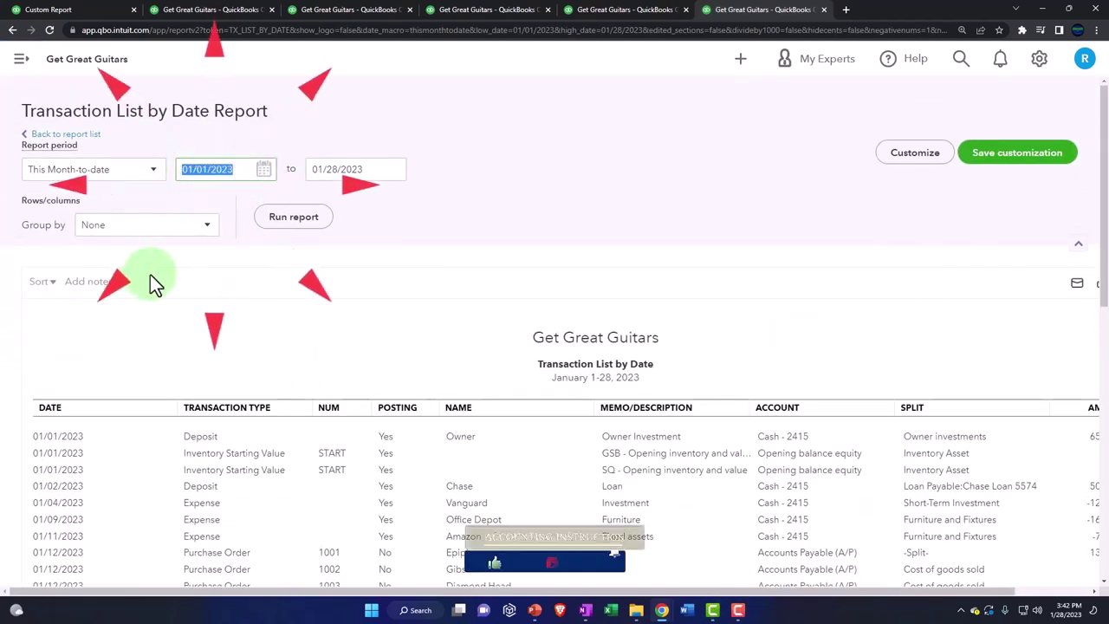
# Step: Rerun the Transaction List by Date for 02/01/2023 to 02/28/2023, then zoom out
pyautogui.write('01')
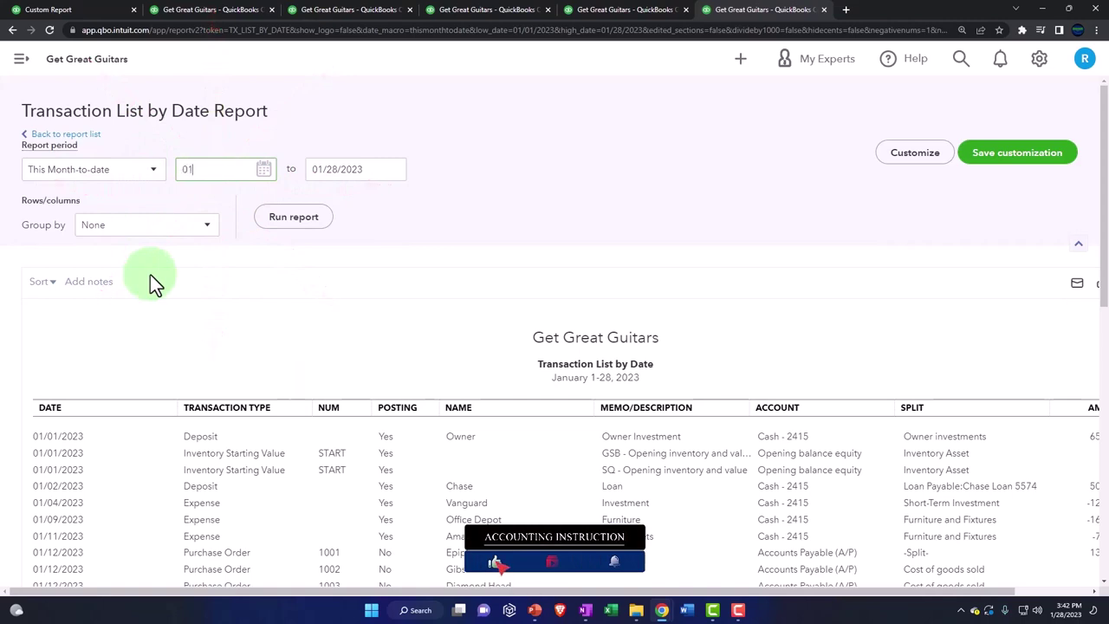
pyautogui.press('BackSpace')
pyautogui.write('2')
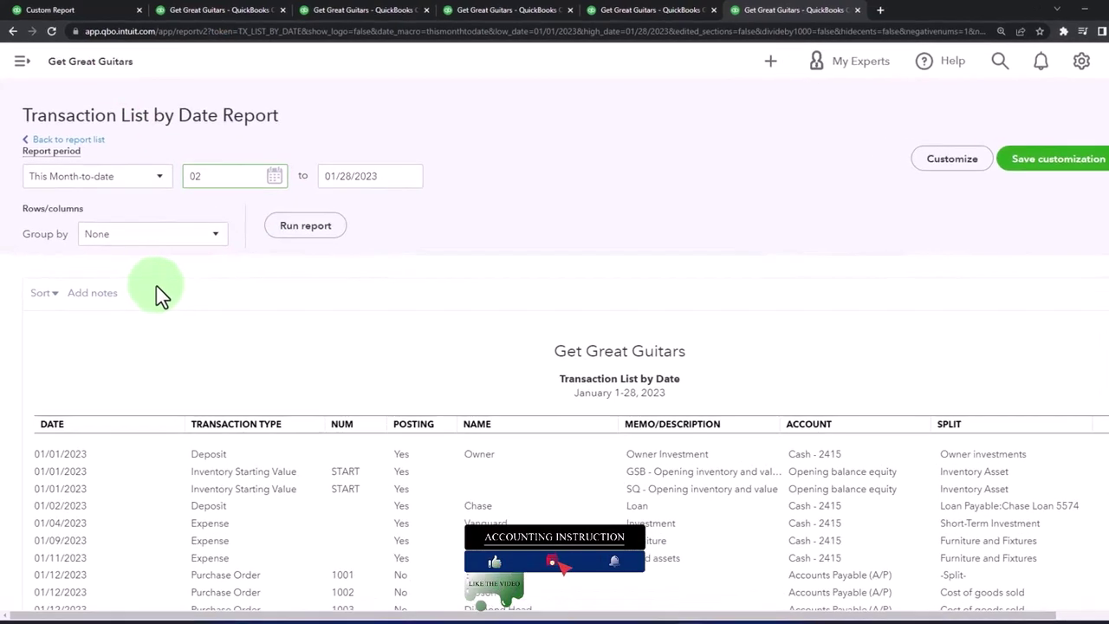
pyautogui.write('01')
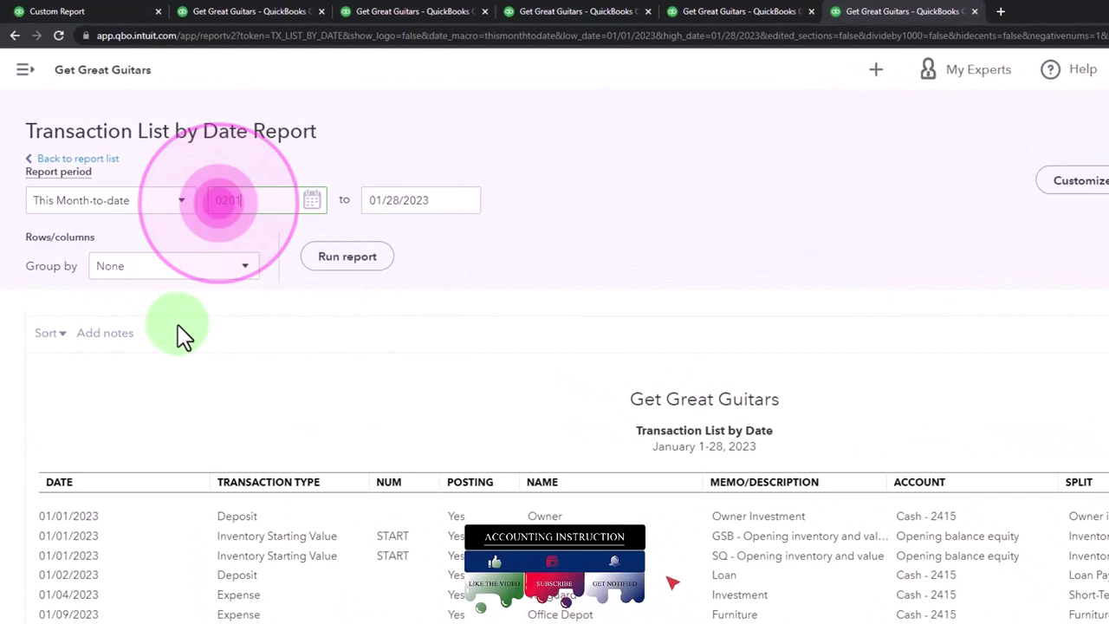
pyautogui.press('Tab')
pyautogui.write('0228')
pyautogui.press('Tab')
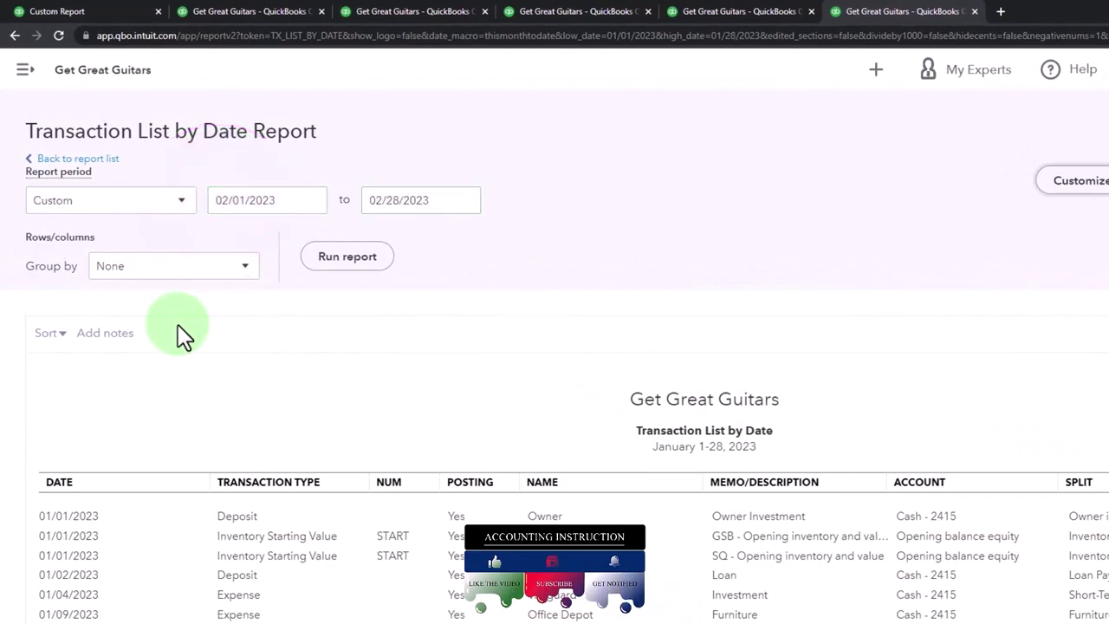
pyautogui.click(346, 256)
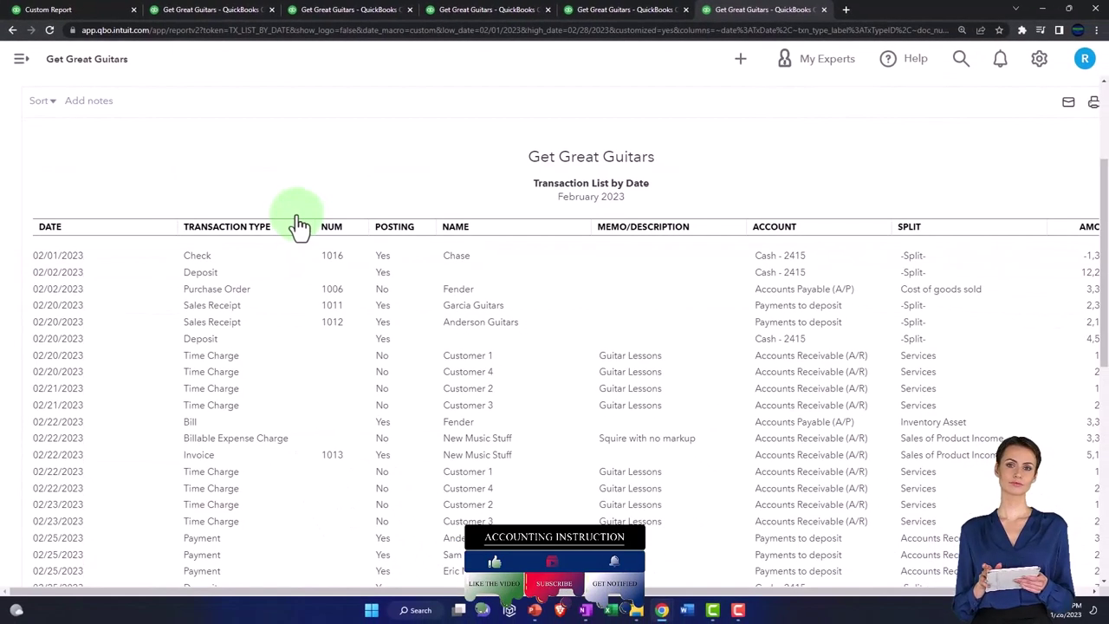
pyautogui.hotkey('ctrl', '-')
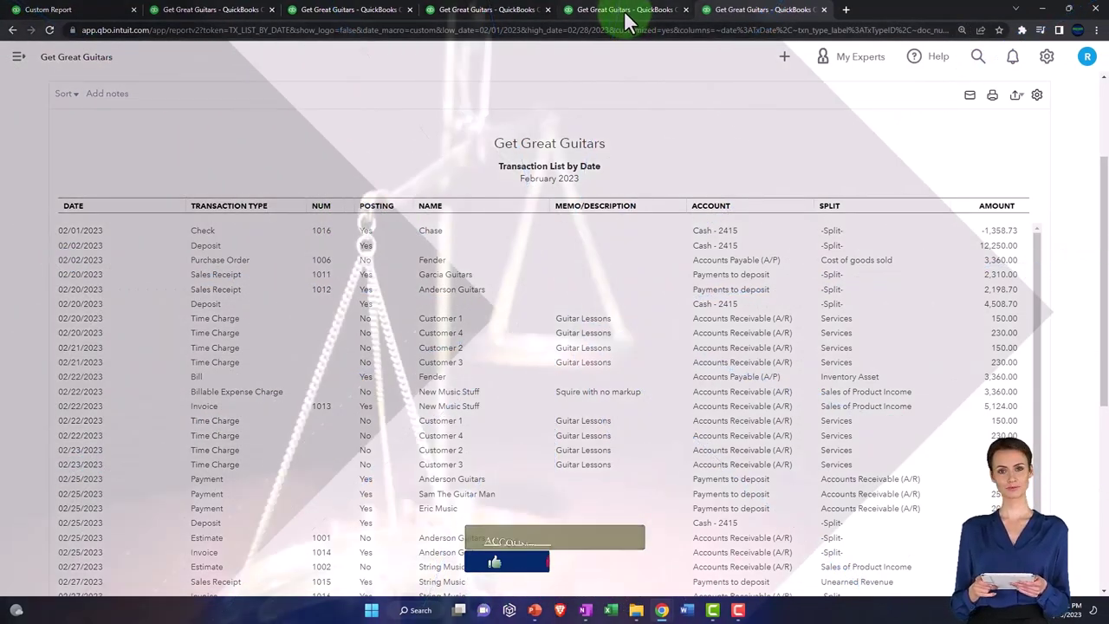
# Step: Switch to the Trial Balance and rerun it with columns displayed by Months
pyautogui.click(626, 16)
pyautogui.scroll(5, 565, 277)
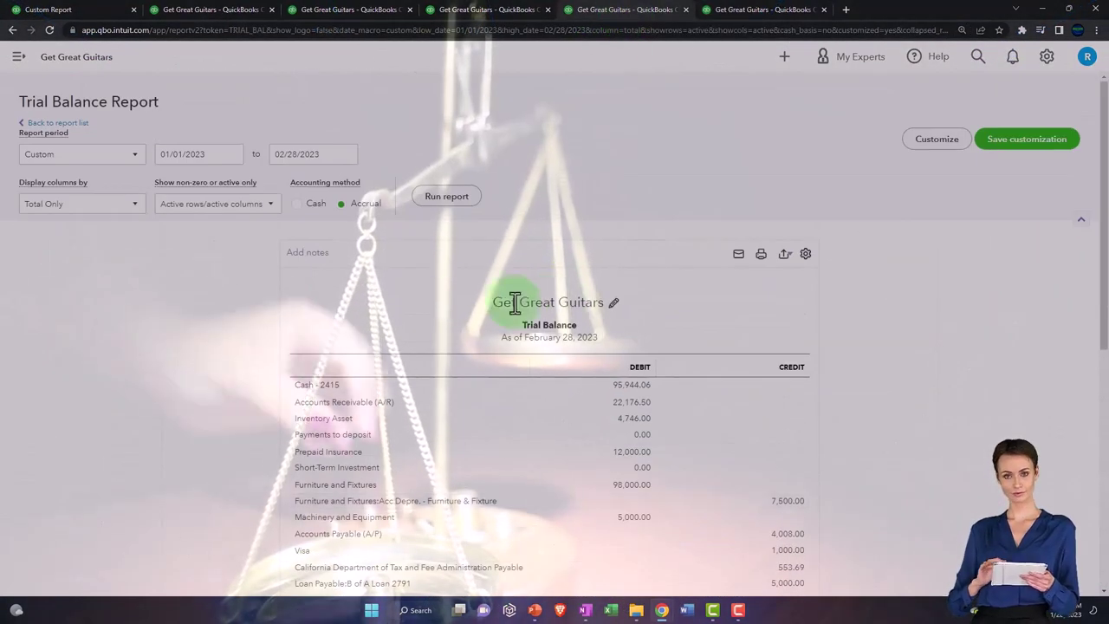
pyautogui.click(132, 206)
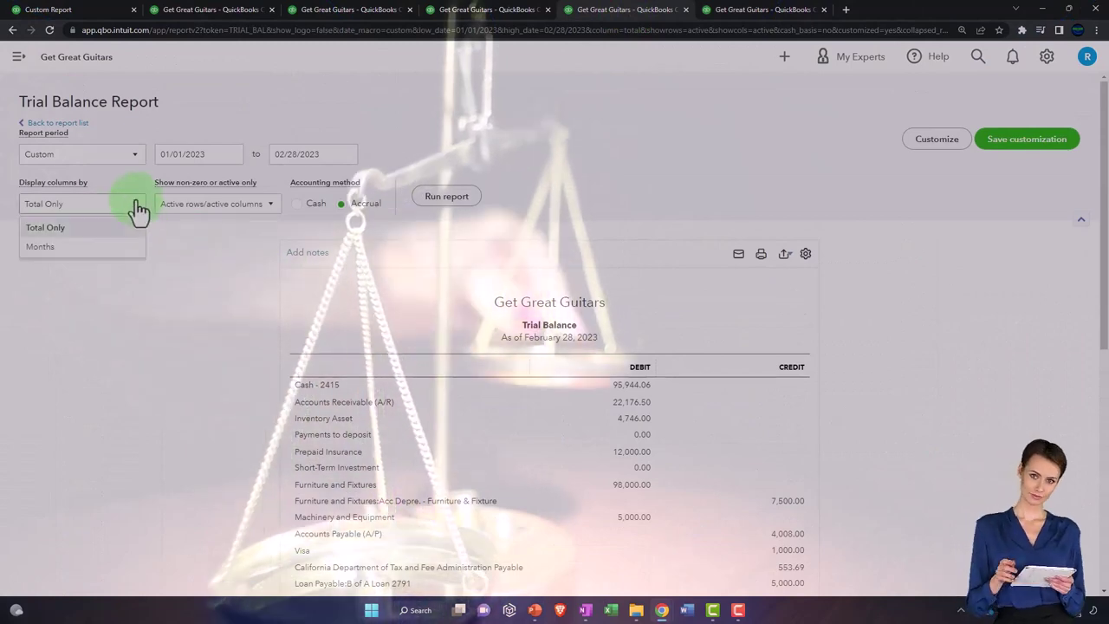
pyautogui.click(82, 249)
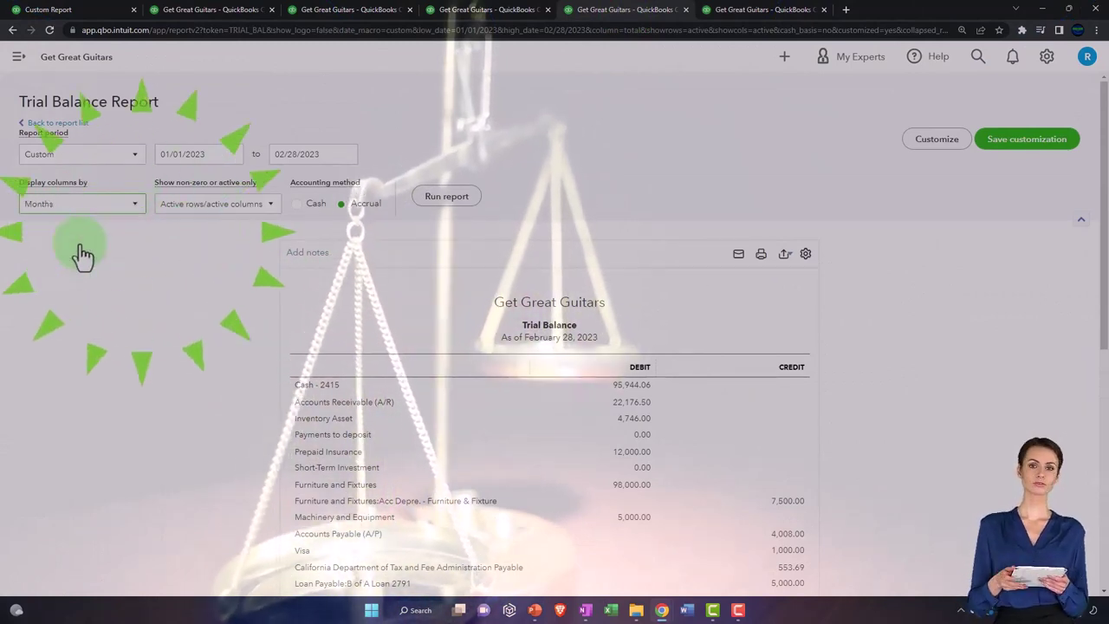
pyautogui.click(449, 200)
# Step: Enlarge the page and review JAN 2023 ($281,625.31) and FEB 2023 ($301,873.26) totals
pyautogui.scroll(-2, 485, 277)
pyautogui.hotkey('ctrl', '+')
pyautogui.hotkey('ctrl', '+')
pyautogui.hotkey('ctrl', '+')
pyautogui.hotkey('ctrl', '+')
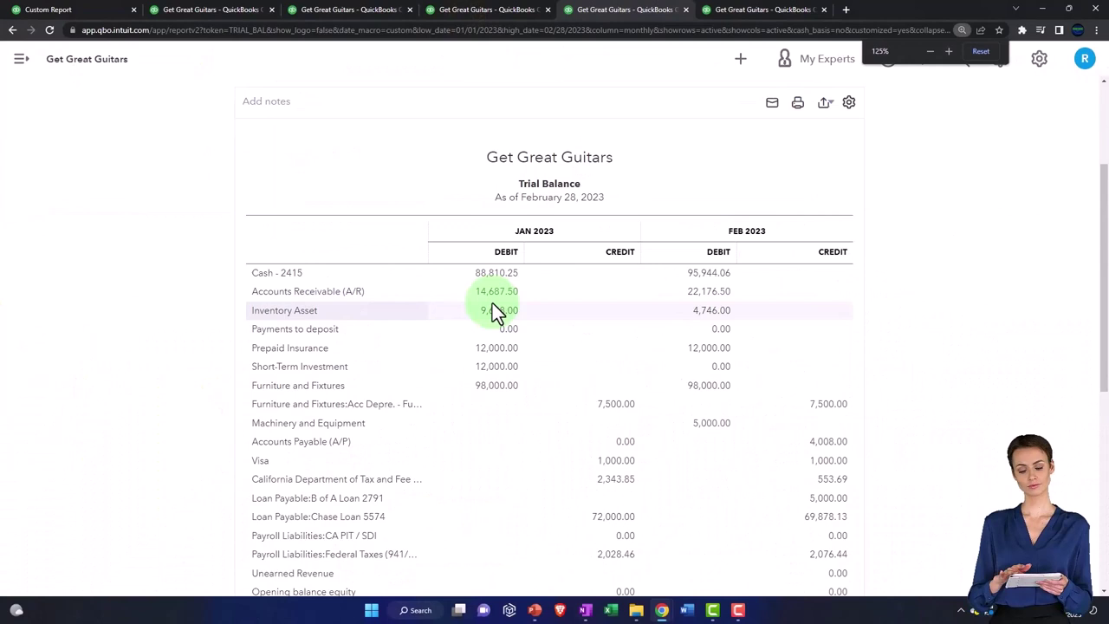
pyautogui.scroll(-2, 641, 396)
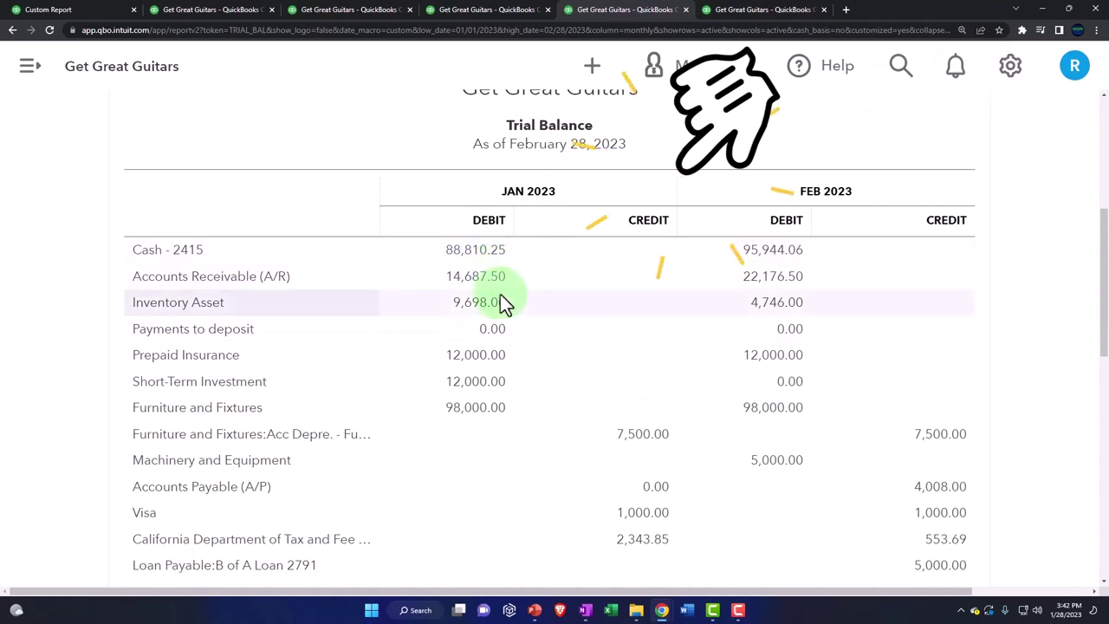
pyautogui.scroll(-5, 504, 320)
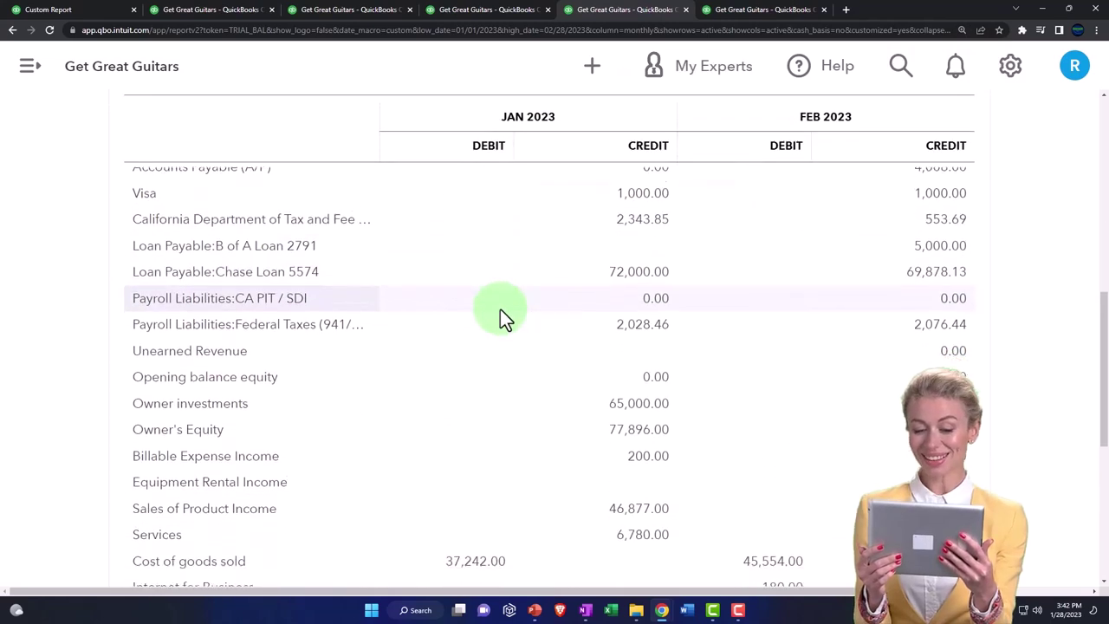
pyautogui.scroll(-4, 501, 312)
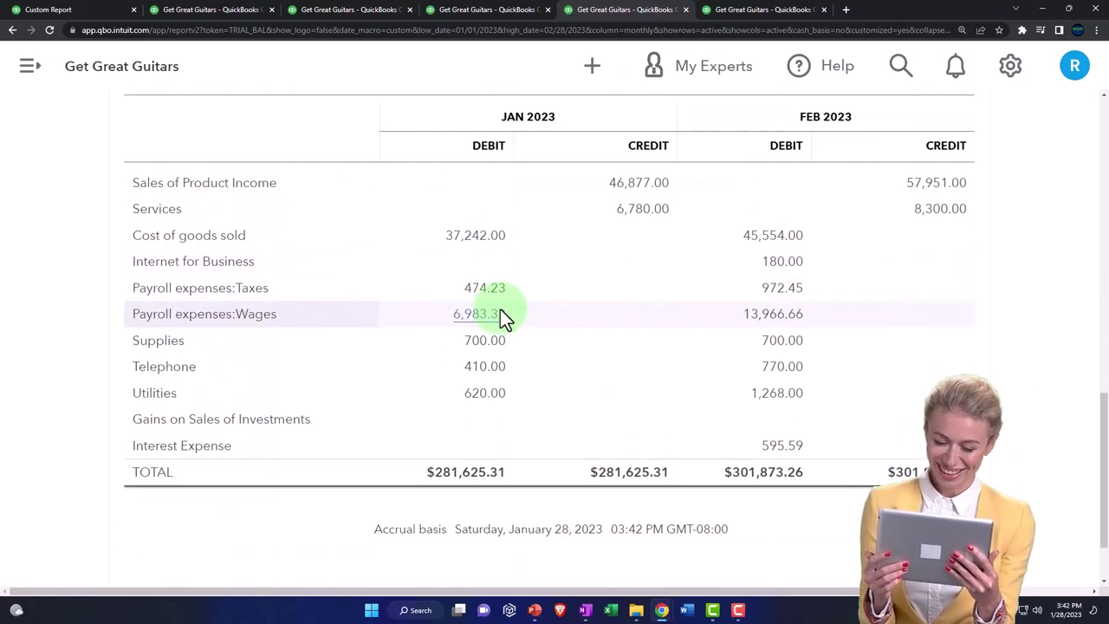
pyautogui.scroll(5, 500, 309)
pyautogui.scroll(3, 500, 308)
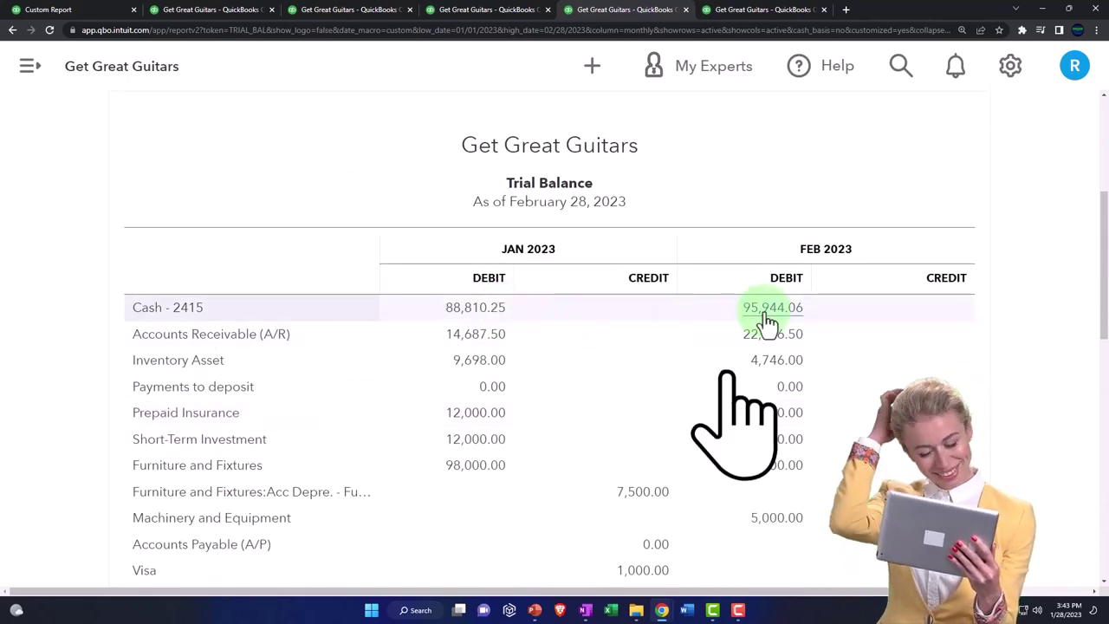
# Step: Compare the zoomed-out February Transaction List with the Trial Balance, ending on the Transaction List
pyautogui.click(766, 12)
pyautogui.hotkey('ctrl', '-')
pyautogui.hotkey('ctrl', '-')
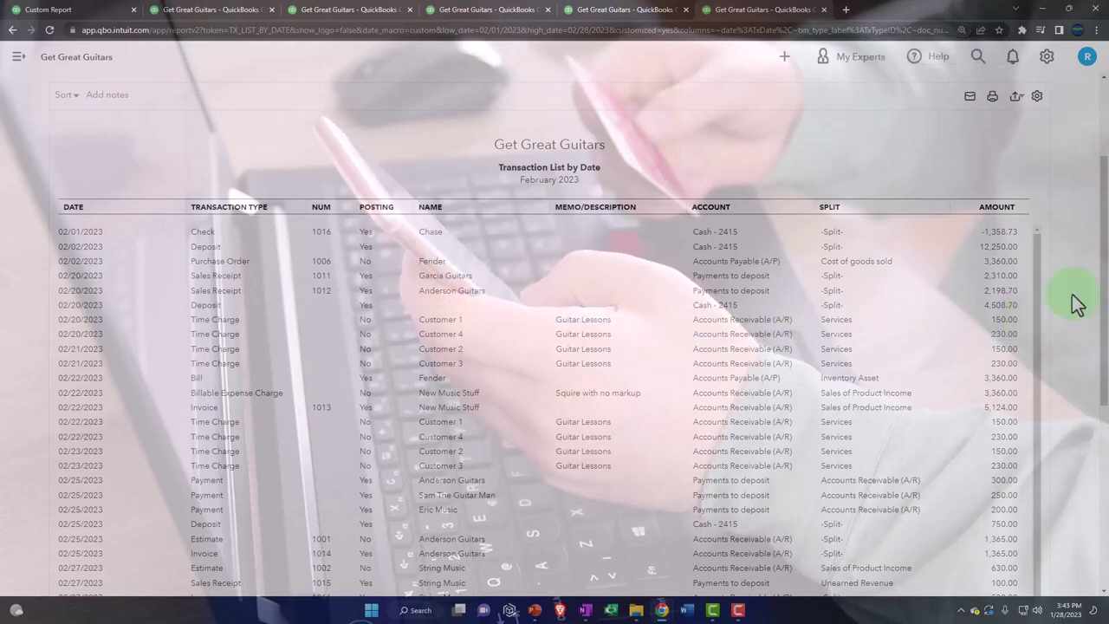
pyautogui.click(631, 13)
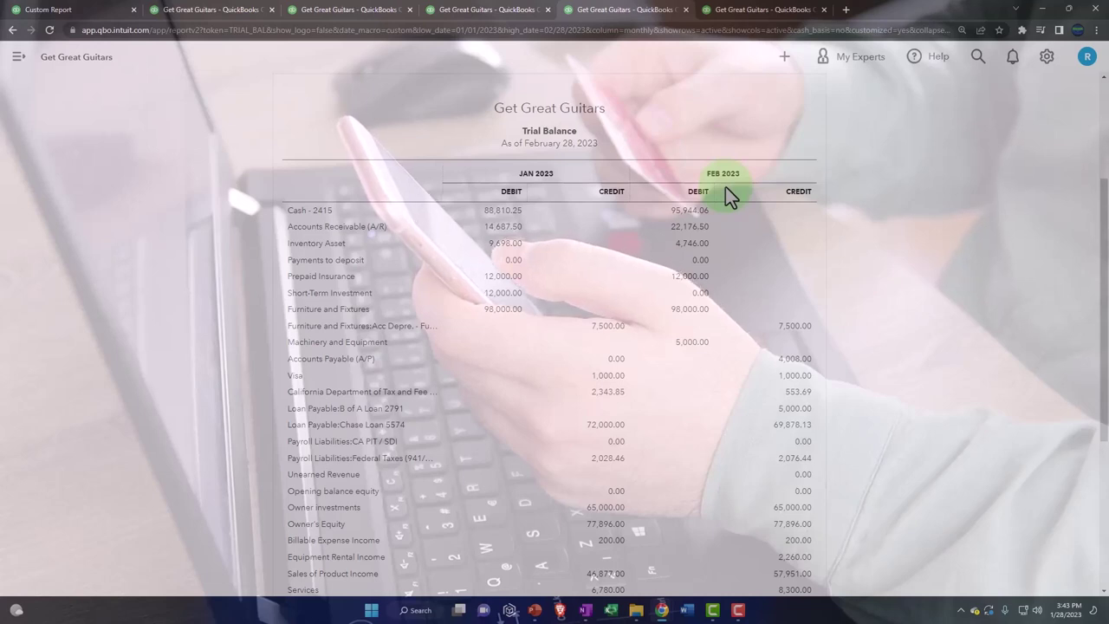
pyautogui.click(761, 12)
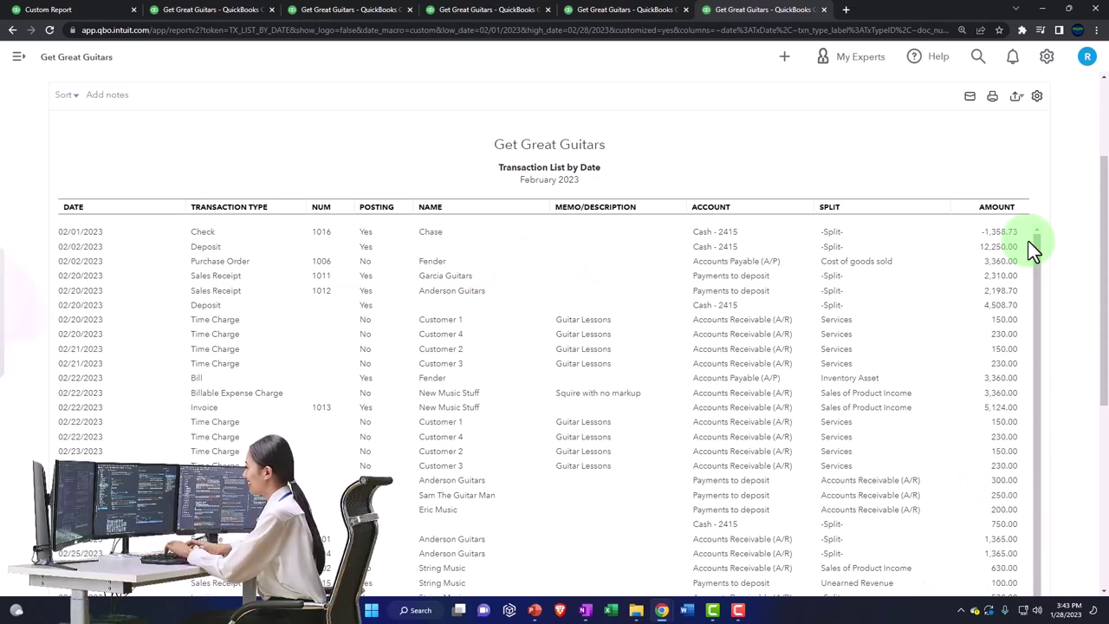
pyautogui.scroll(-2, 1033, 250)
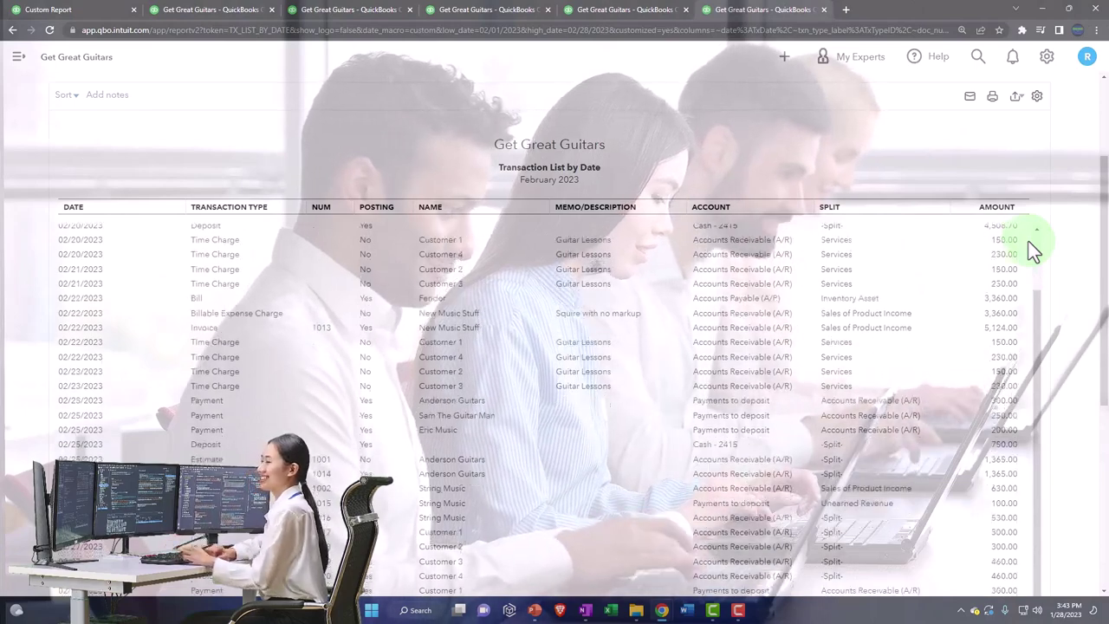
pyautogui.scroll(-2, 1033, 249)
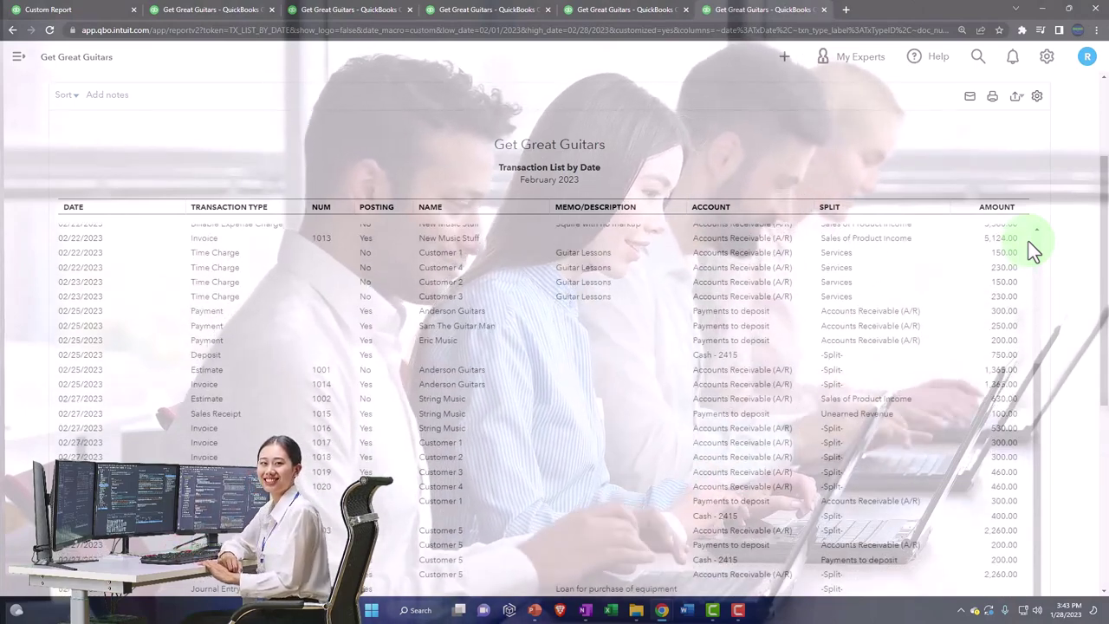
pyautogui.scroll(-1, 1033, 251)
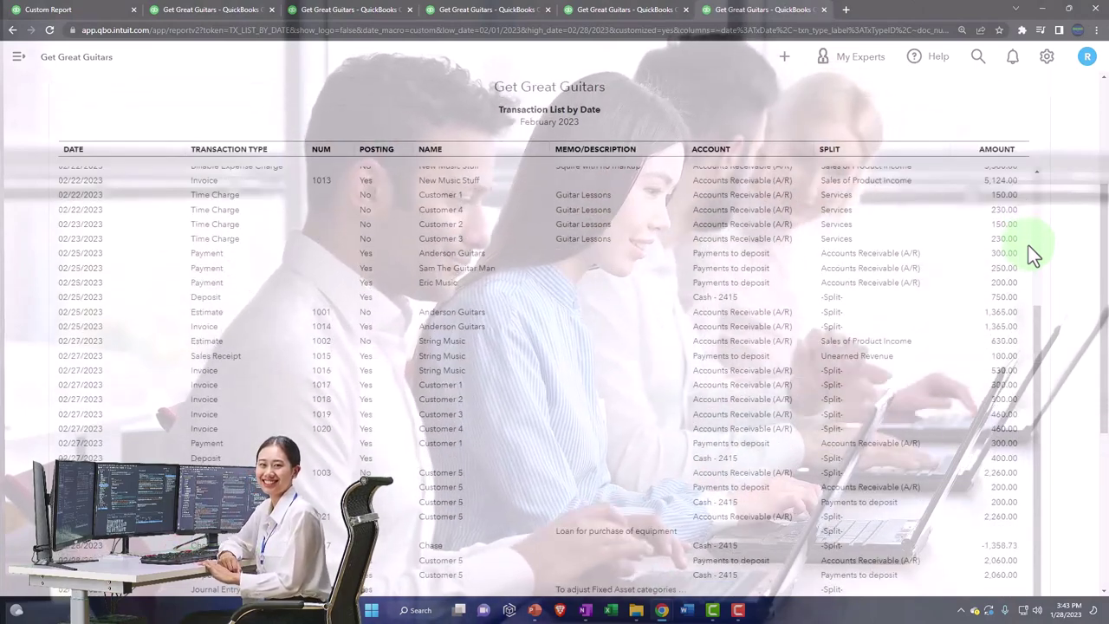
pyautogui.scroll(-3, 1033, 253)
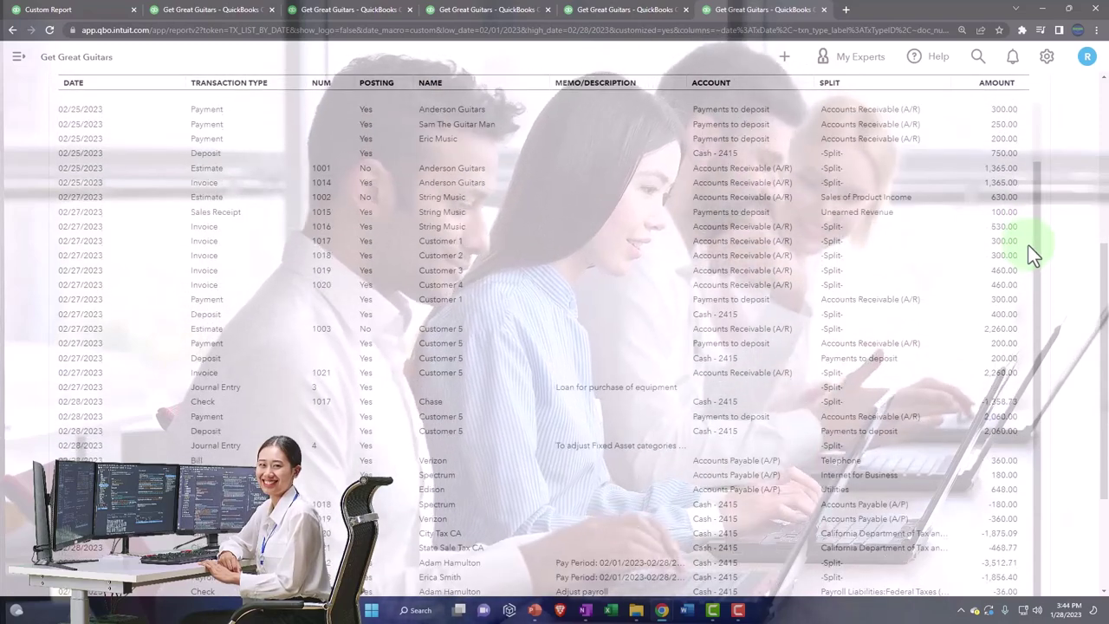
pyautogui.scroll(-3, 1033, 253)
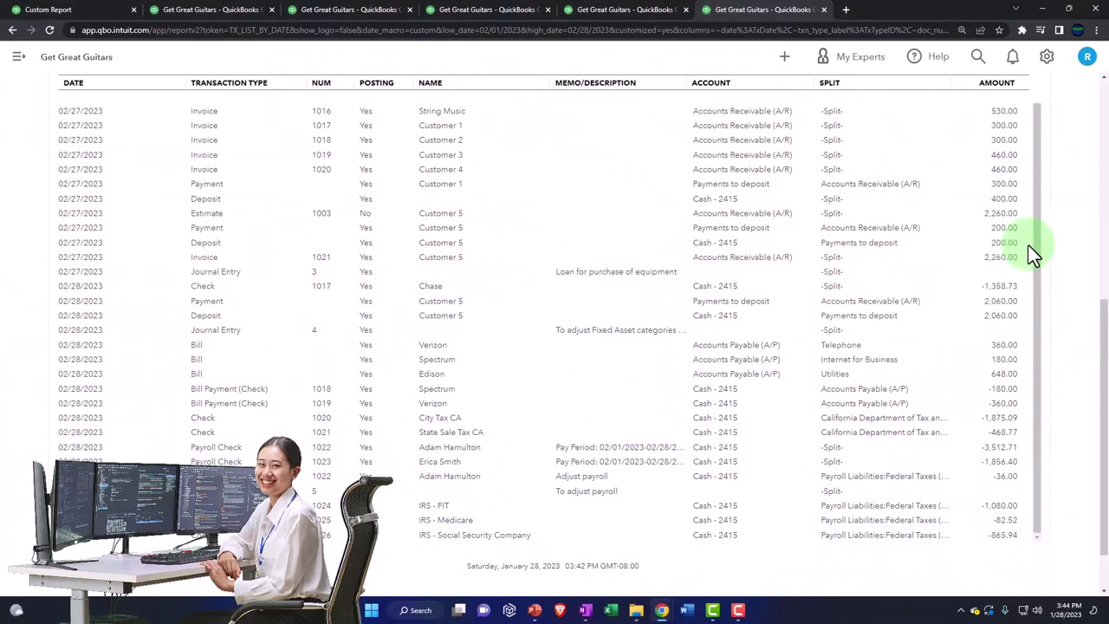
pyautogui.scroll(-1, 1033, 253)
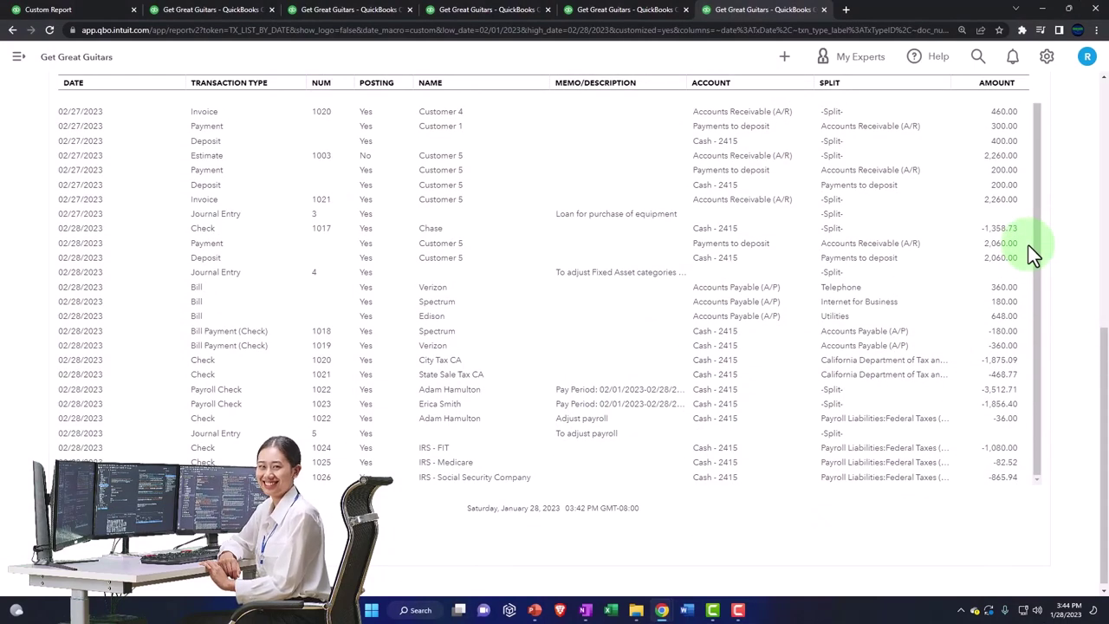